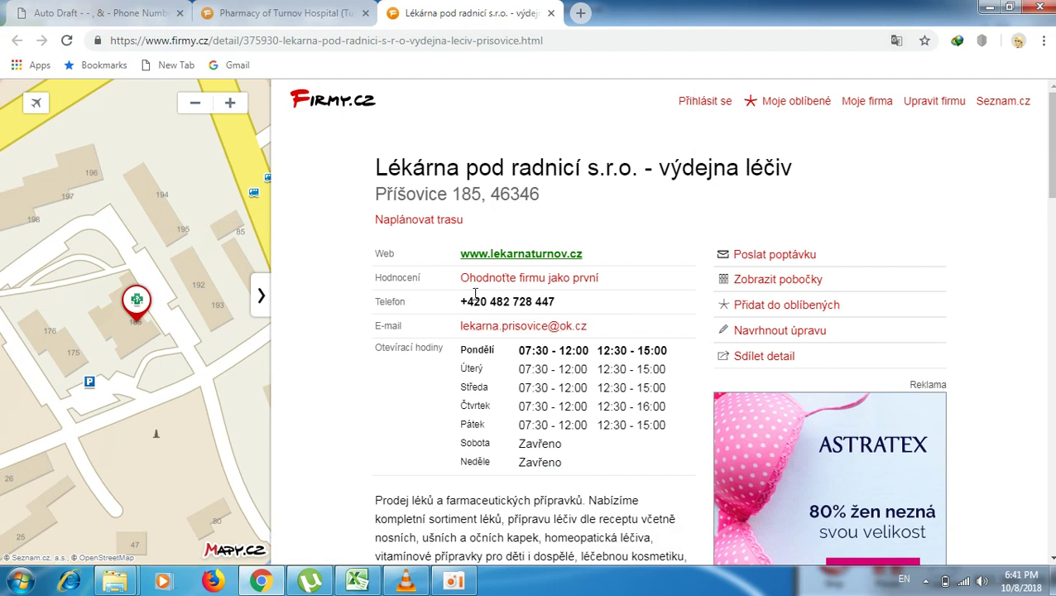
Copy the pharmacy's phone number from its Firmy.cz page into the Phone number field of the Add Listing form.
left_click_drag(457, 302, 570, 303)
right_click(503, 299)
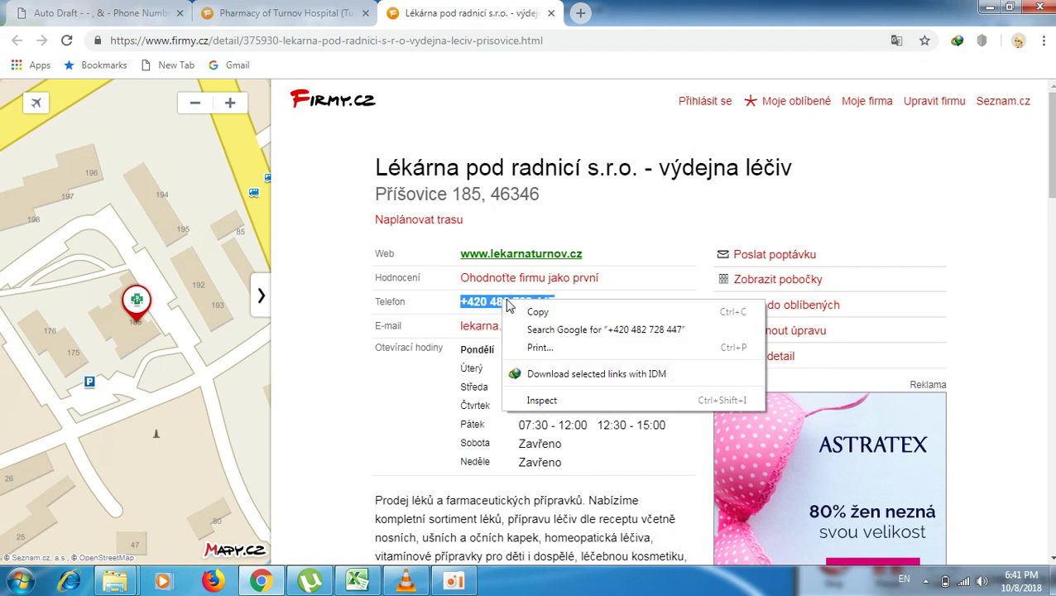
left_click(539, 313)
left_click(99, 13)
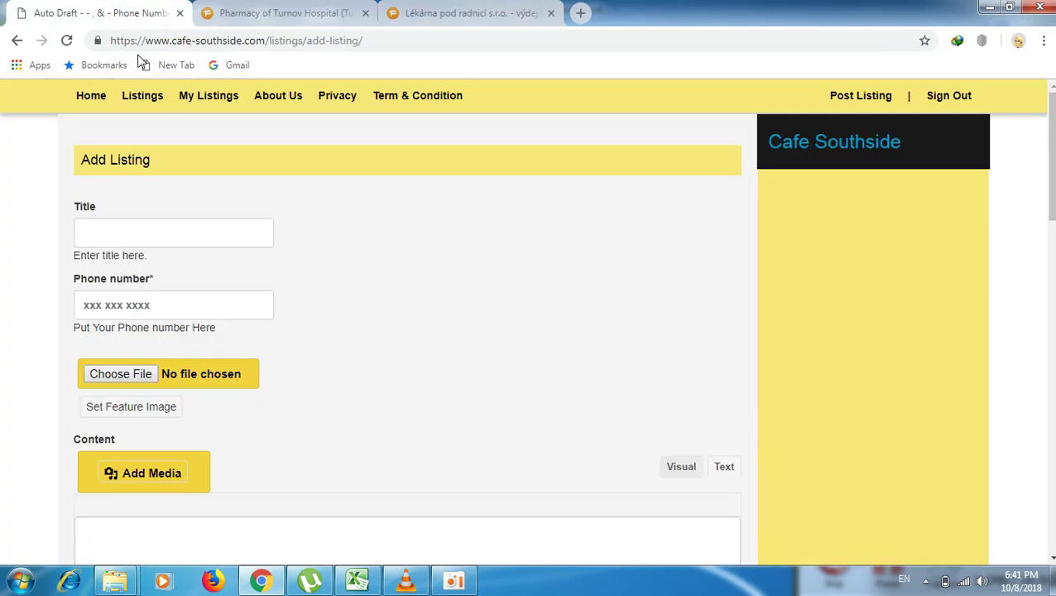
right_click(86, 303)
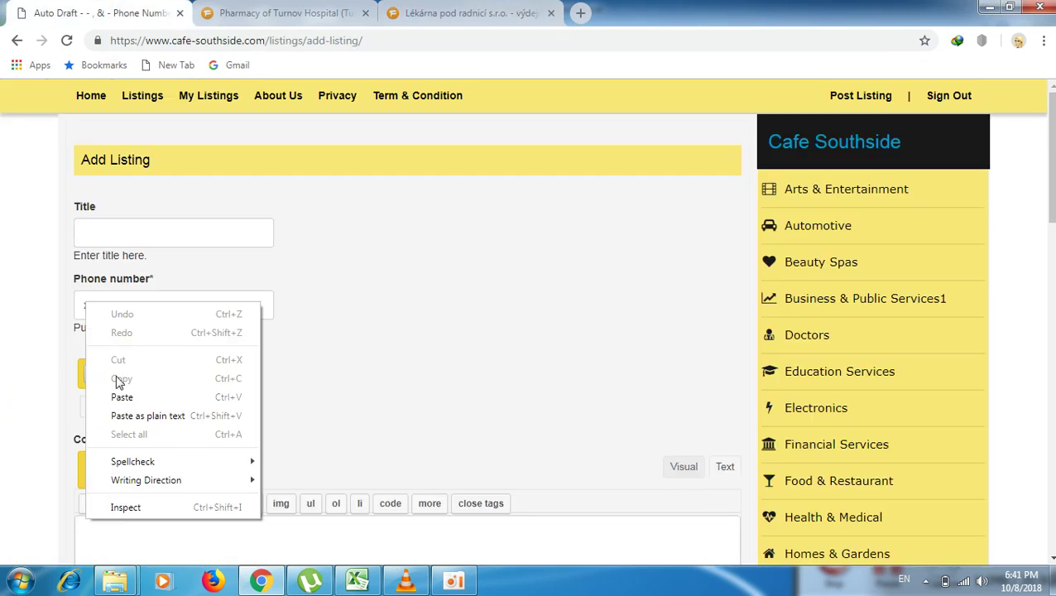
left_click(117, 394)
left_click(718, 467)
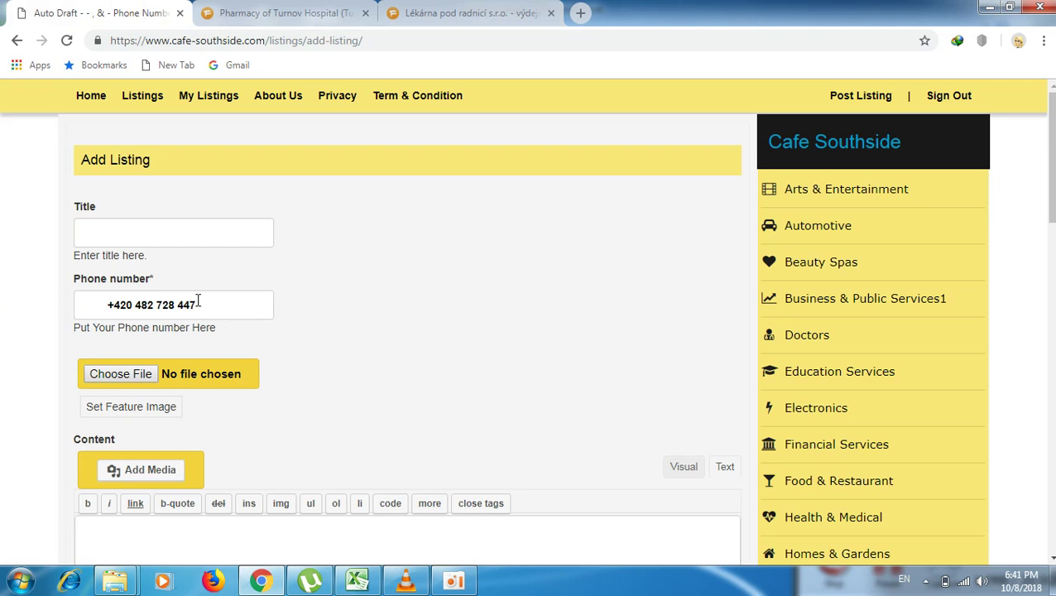
Copy the phone number from the listing form and paste it into cell F4442 of the Excel sheet.
left_click_drag(201, 303, 107, 305)
right_click(138, 303)
left_click(168, 332)
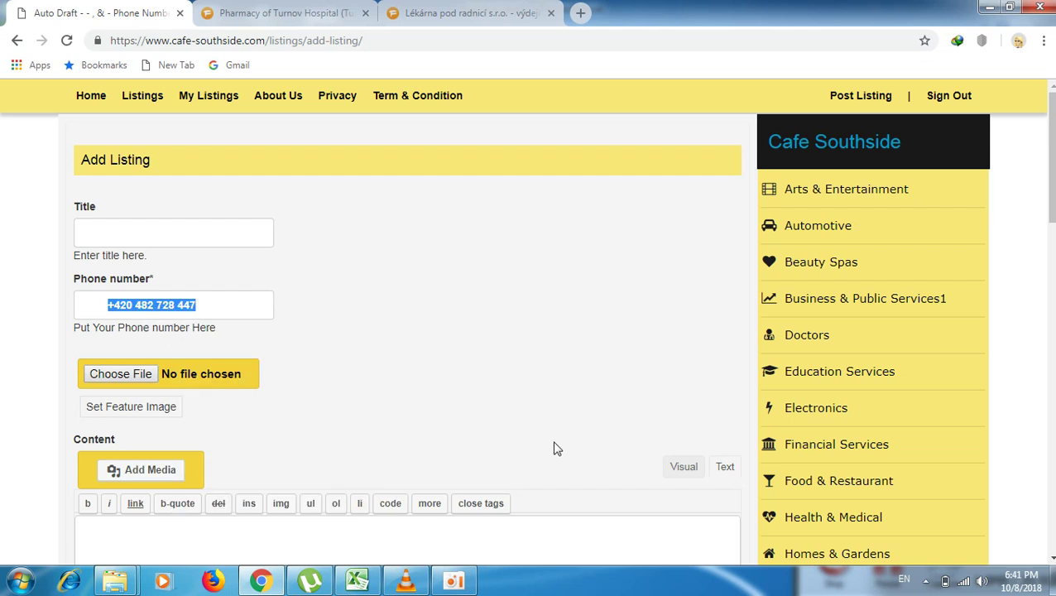
left_click(86, 239)
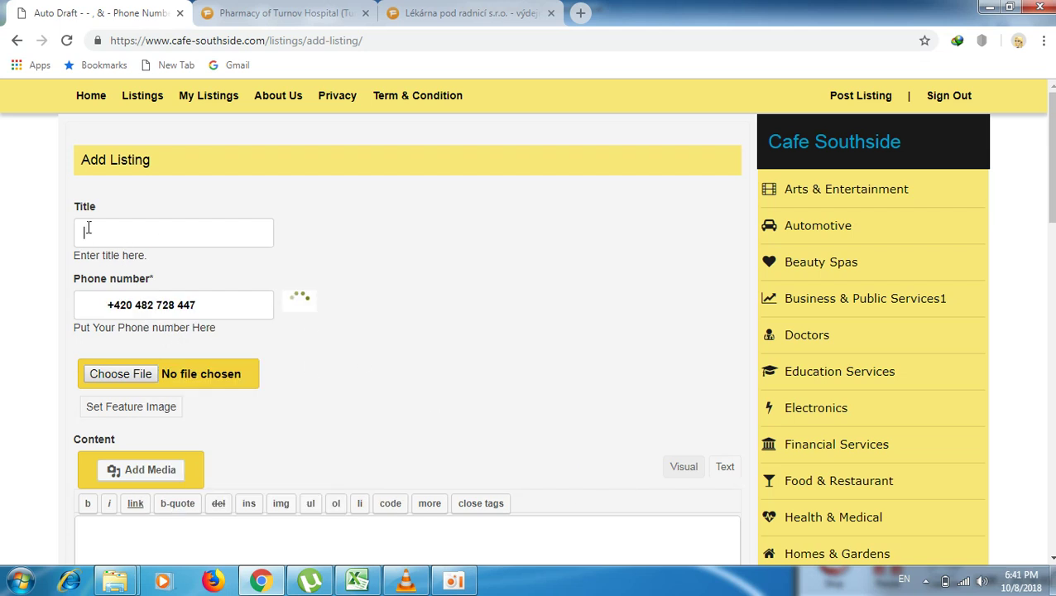
left_click(357, 579)
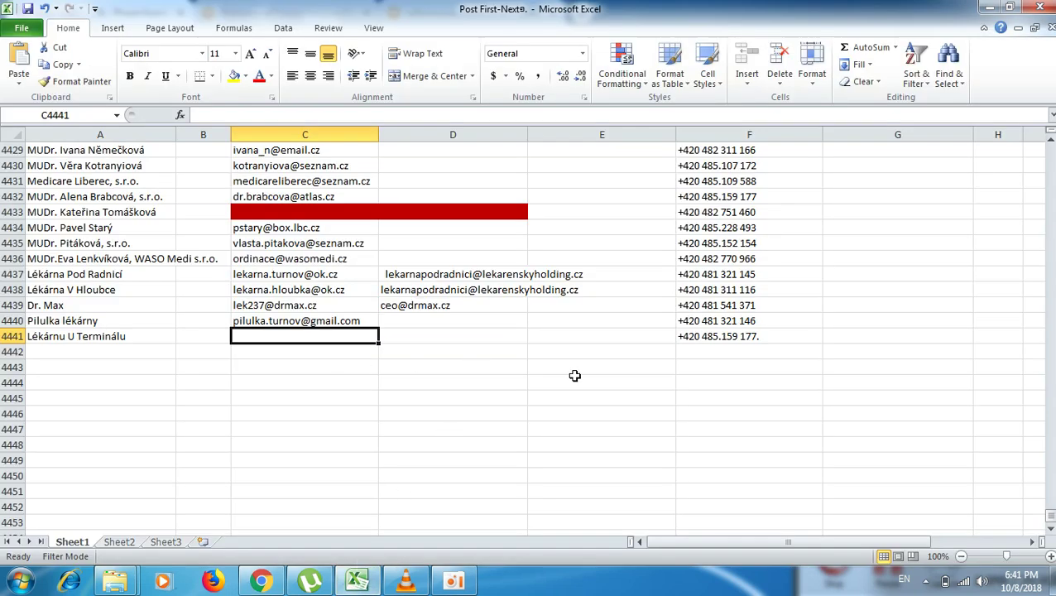
left_click(702, 351)
right_click(703, 350)
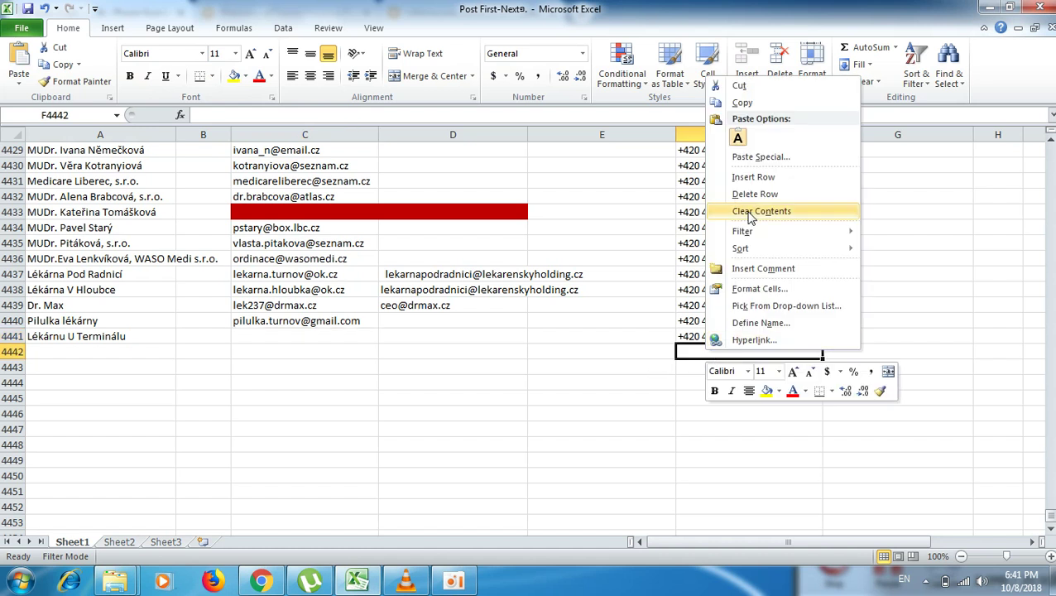
left_click(738, 137)
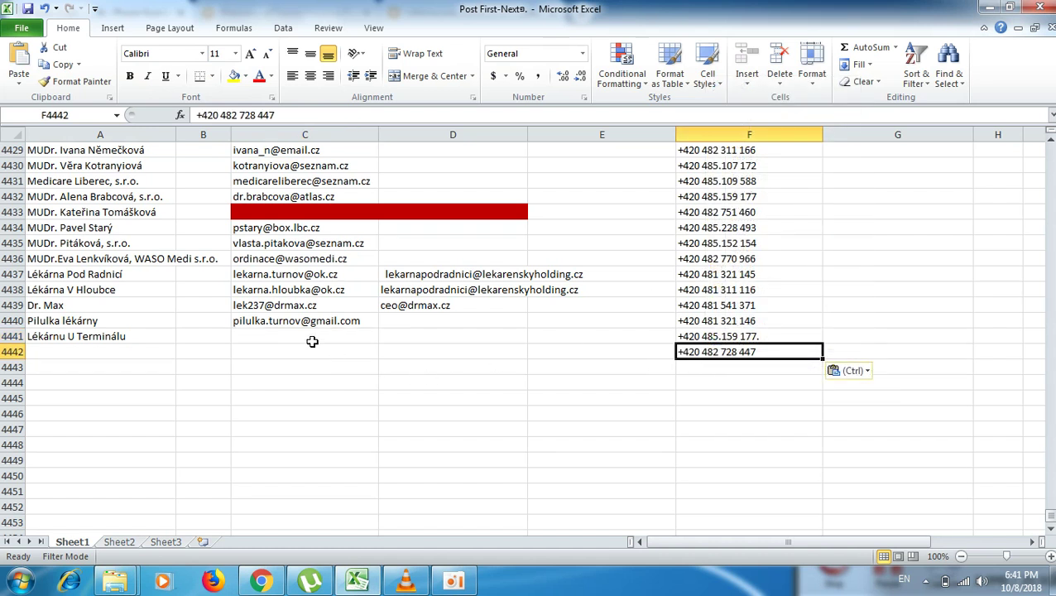
Fill the empty e-mail cells C4441:D4441 of the Lékárnu U Terminálu row with dark red.
left_click_drag(312, 336, 436, 332)
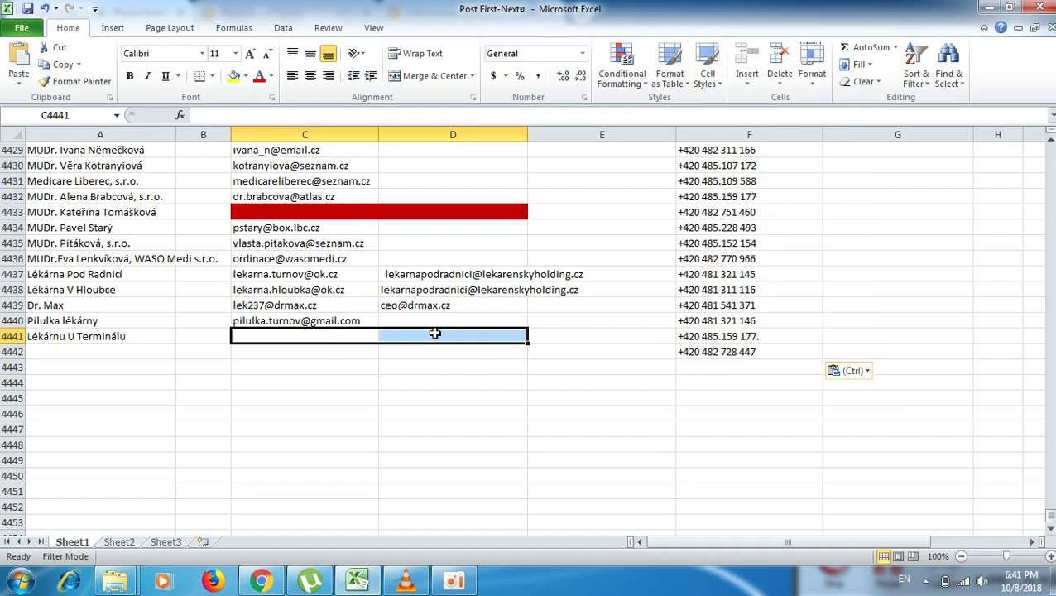
left_click(244, 75)
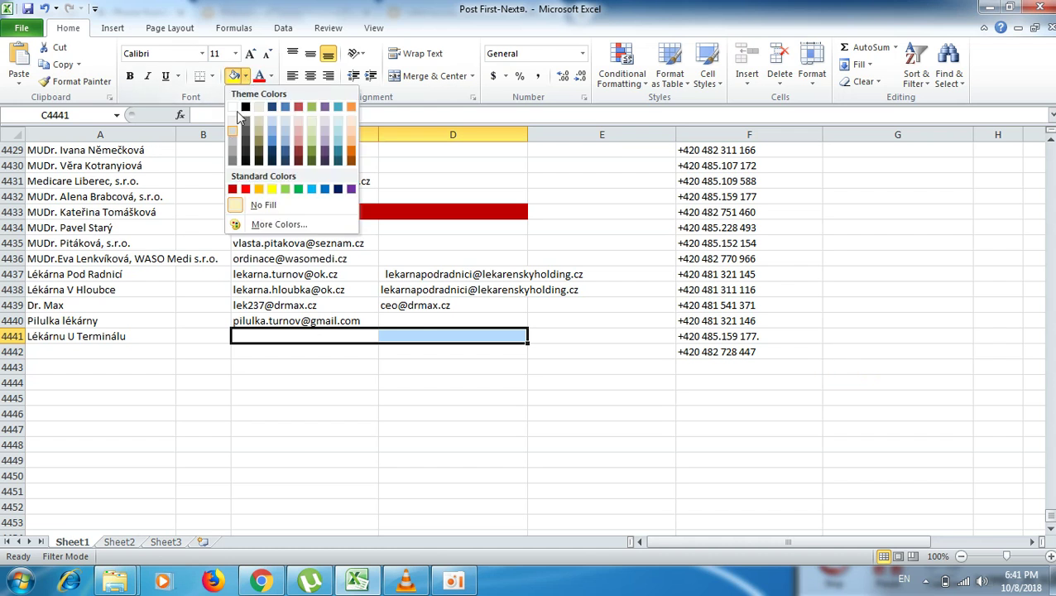
left_click(233, 188)
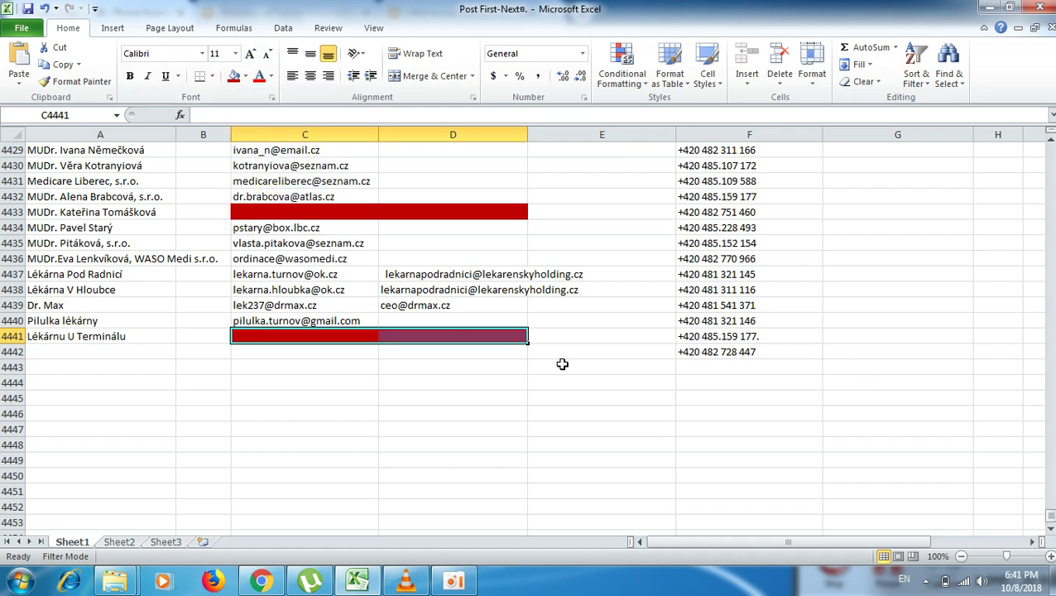
left_click(144, 351)
In Chrome, copy the name "Lékárna pod radnicí s.r.o. - výdejna léčiv" from the Firmy.cz page into the listing's Title field.
mouse_move(264, 583)
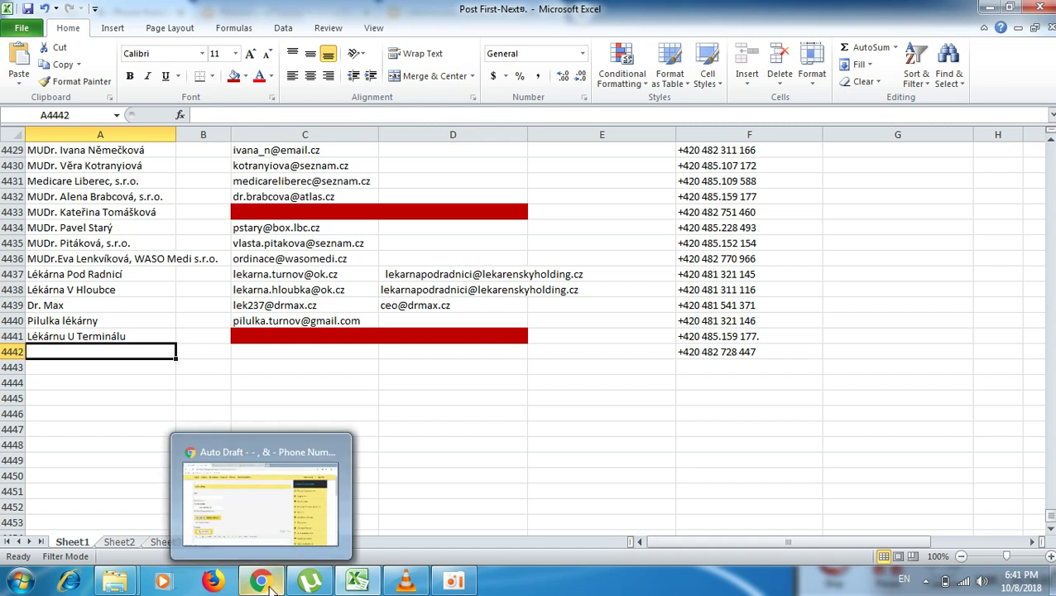
left_click(257, 500)
left_click(500, 10)
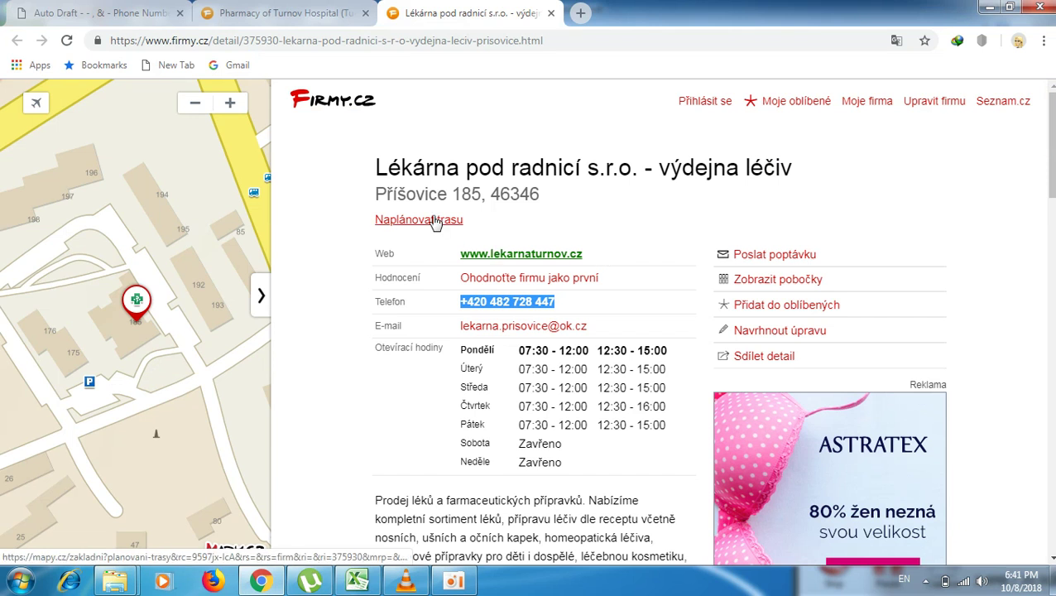
left_click_drag(354, 170, 817, 177)
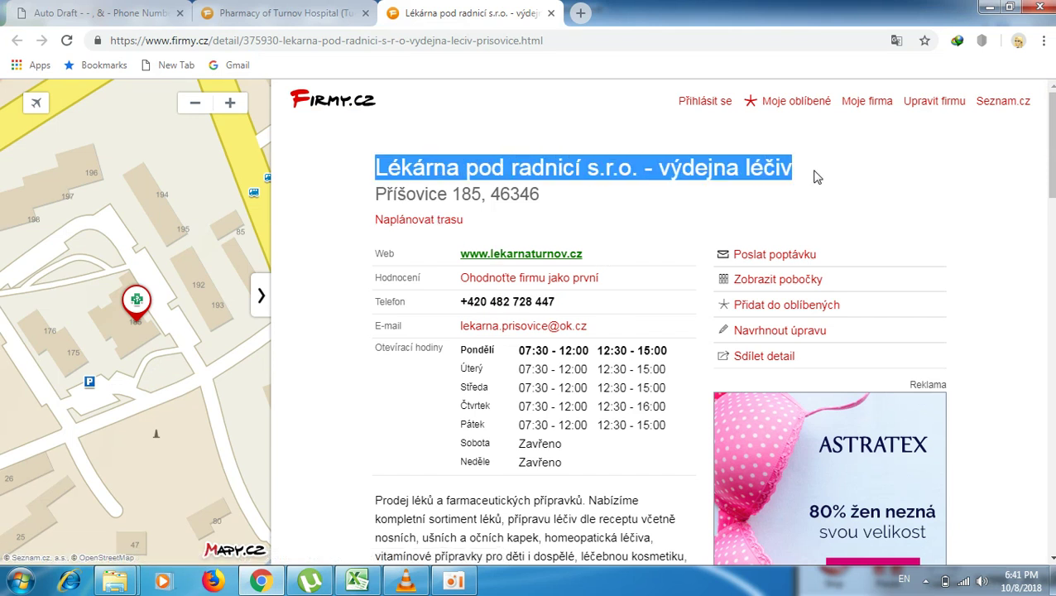
right_click(549, 162)
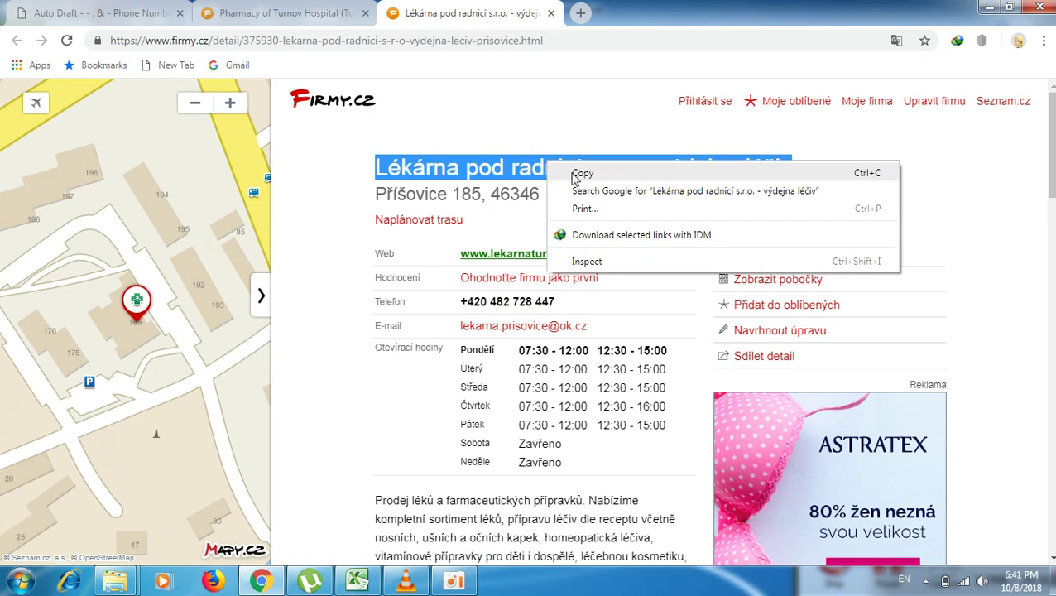
left_click(578, 175)
left_click(48, 10)
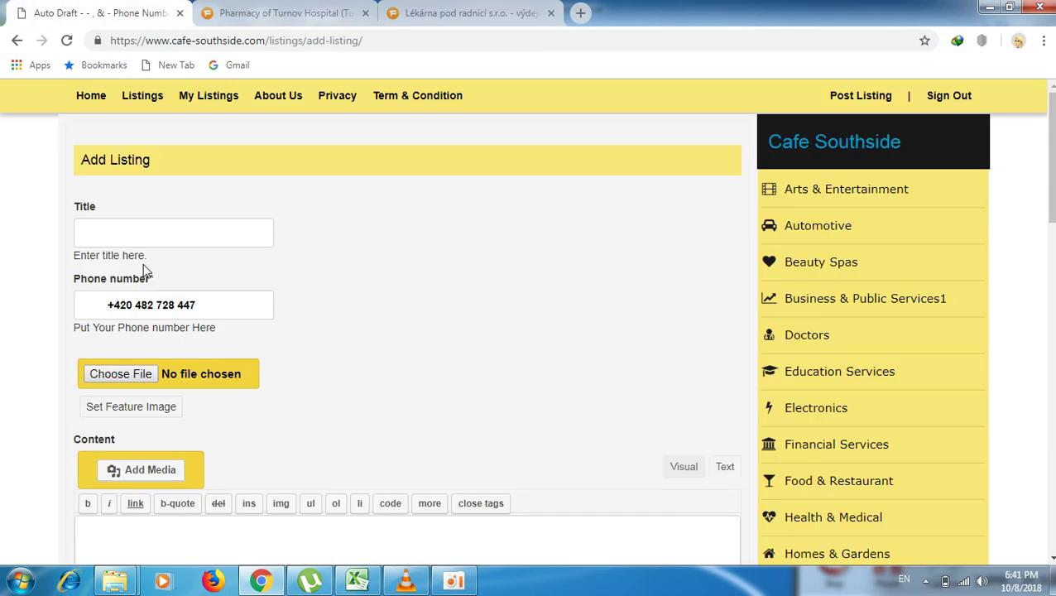
right_click(85, 229)
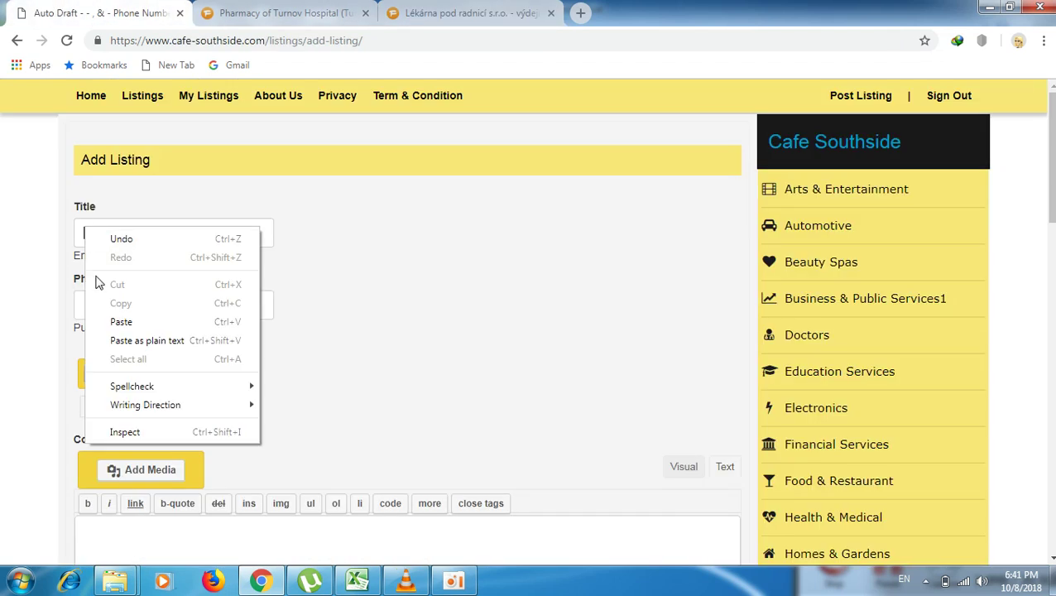
left_click(130, 320)
Paste the copied pharmacy name into the listing's Content box as well.
scroll(257, 288, "down", 5)
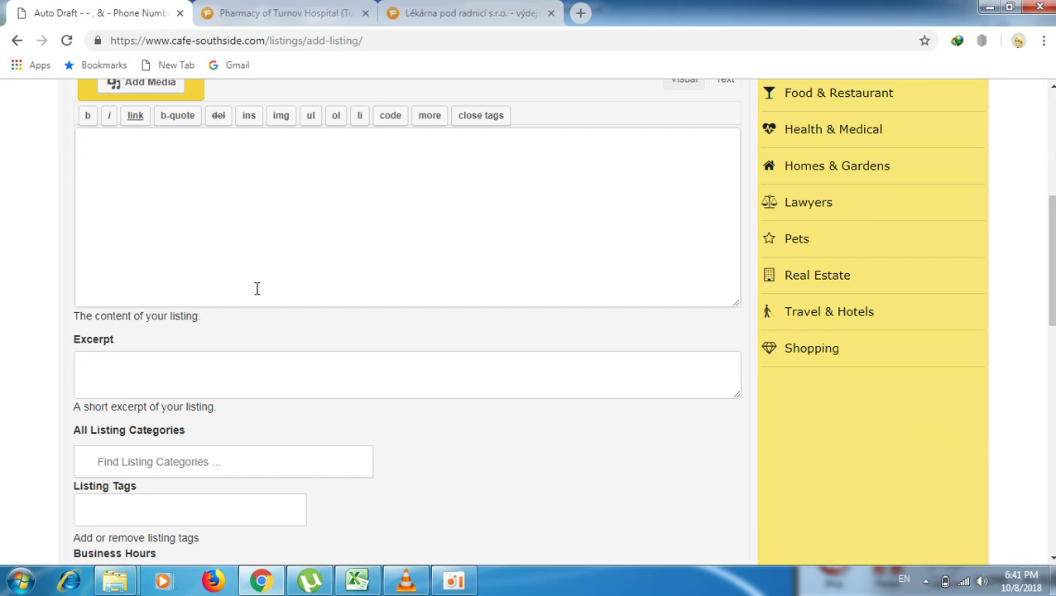
right_click(84, 140)
left_click(123, 236)
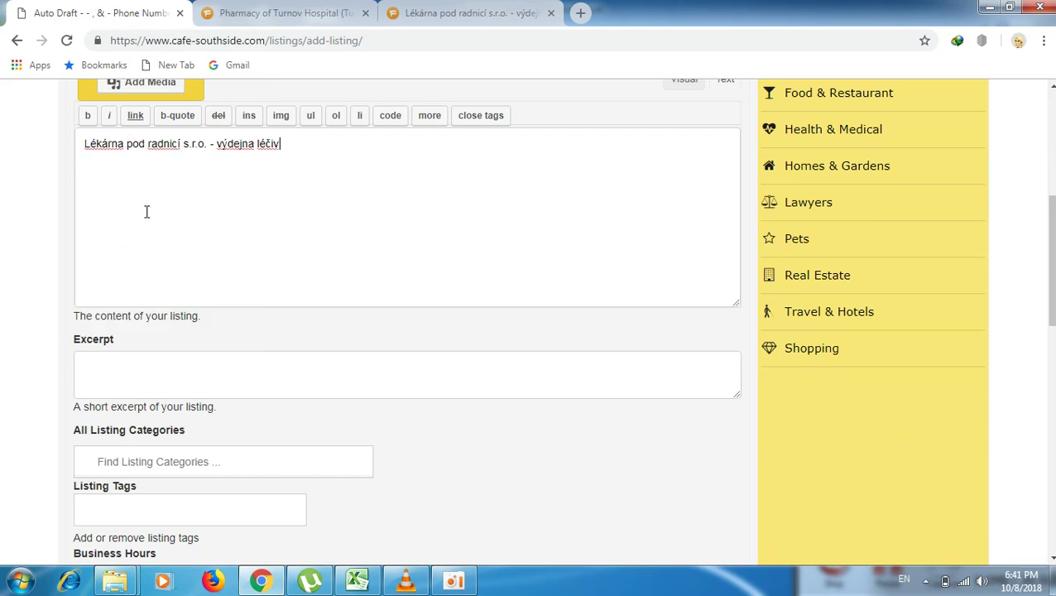
Copy the pharmacy name from the Content box and paste it into cell A4442 in Excel.
left_click_drag(281, 143, 85, 140)
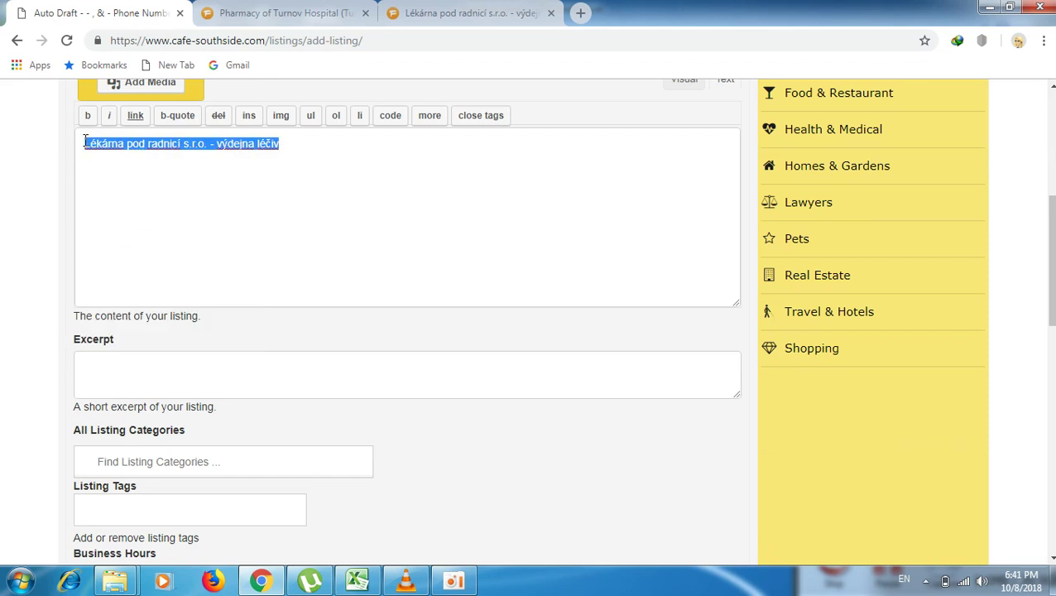
right_click(138, 147)
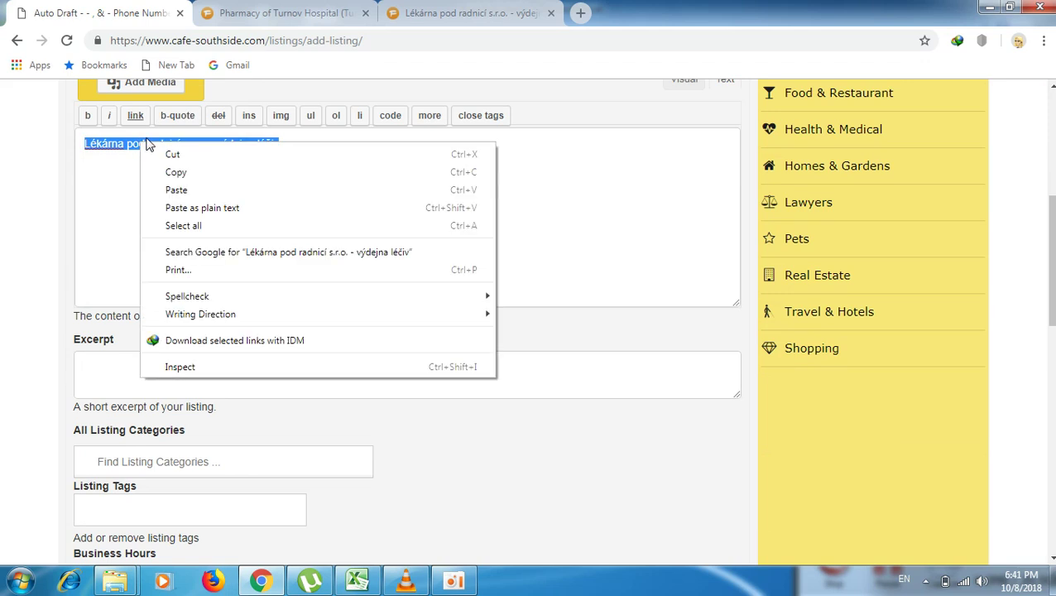
left_click(176, 171)
left_click(357, 581)
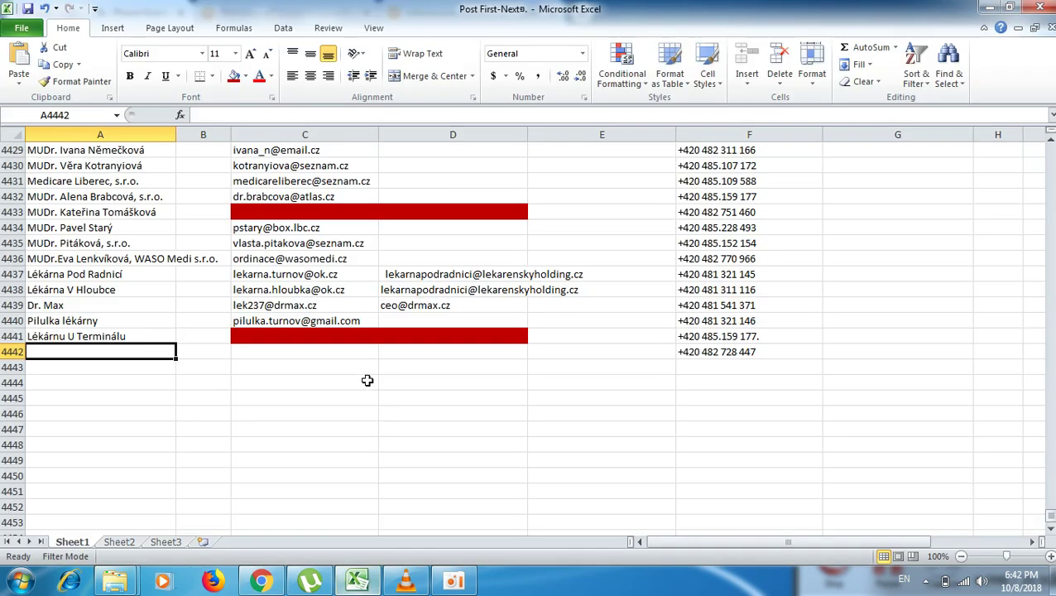
right_click(141, 350)
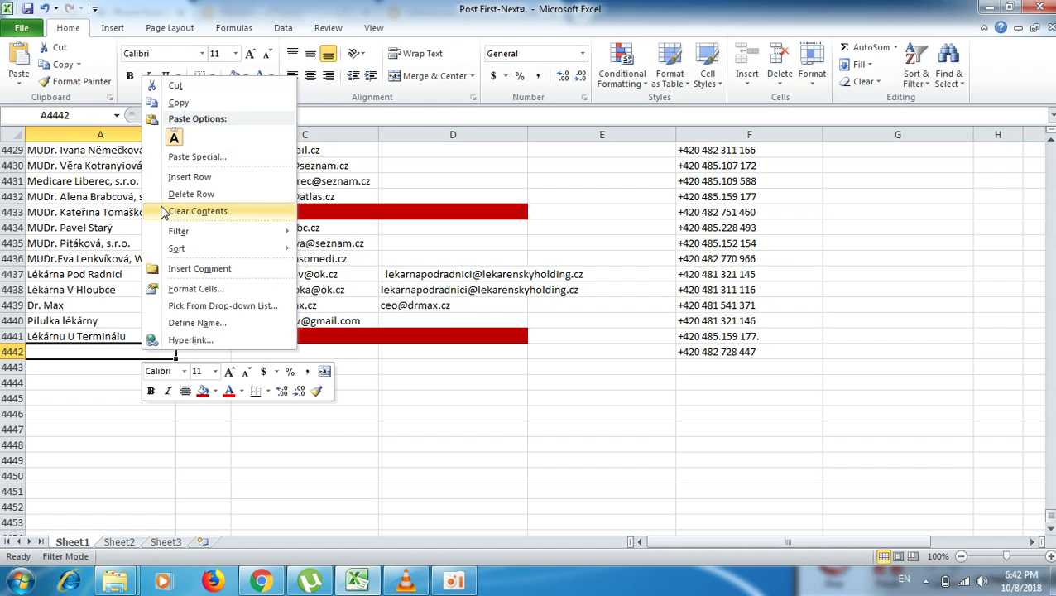
left_click(177, 140)
Copy the pharmacy's e-mail address from its Firmy.cz page in Chrome and paste it into cell C4442 in Excel.
left_click(350, 350)
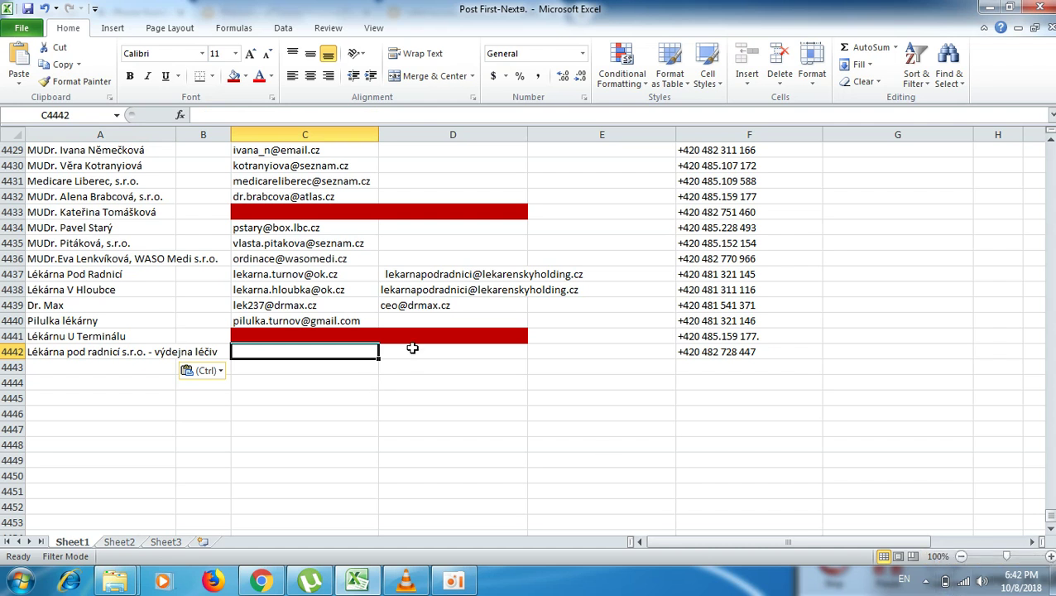
scroll(611, 364, "down", 3)
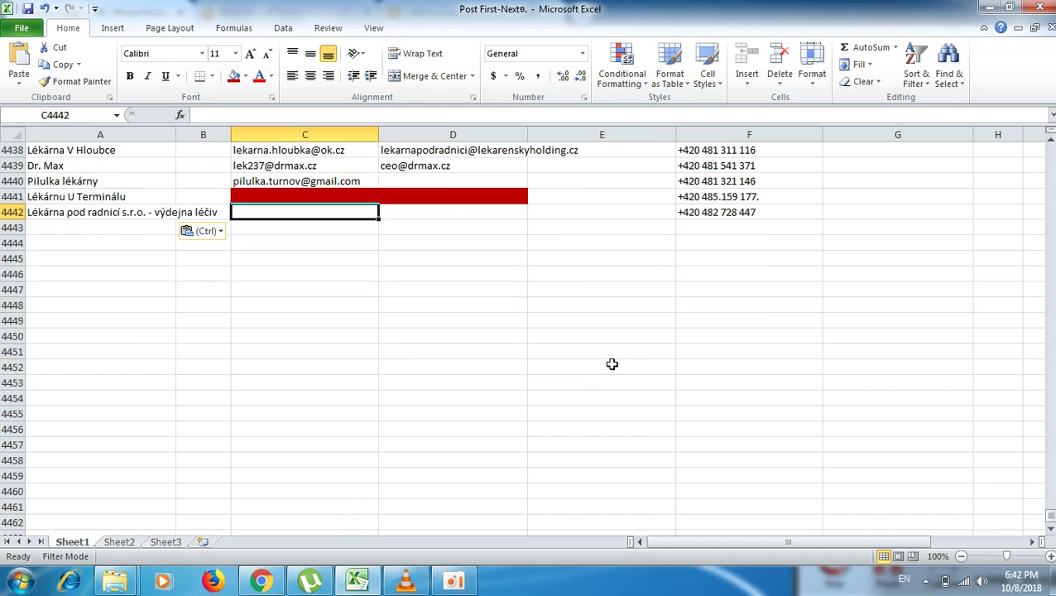
mouse_move(261, 580)
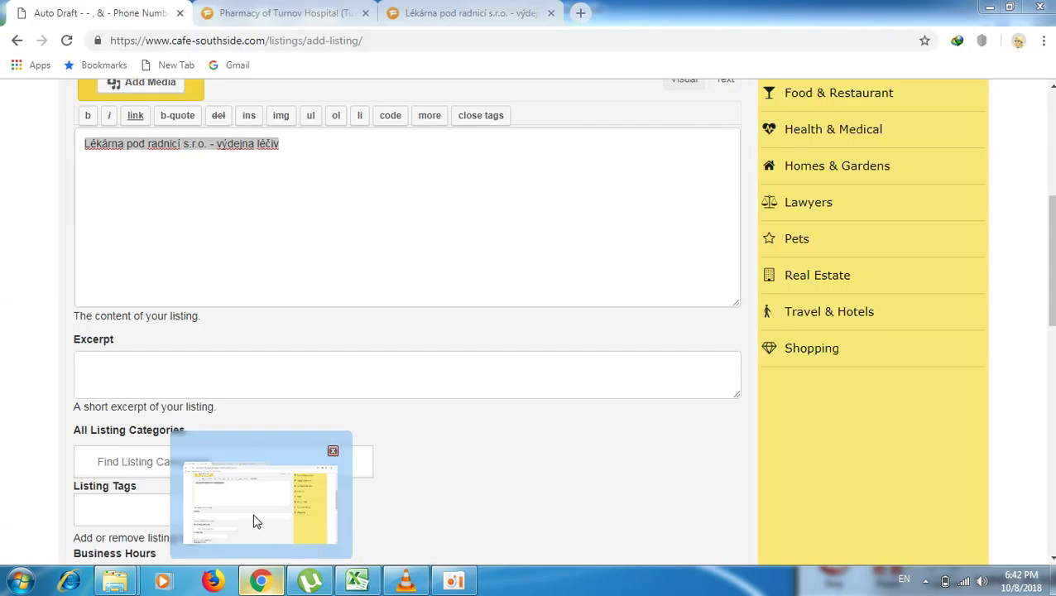
left_click(255, 521)
left_click(495, 10)
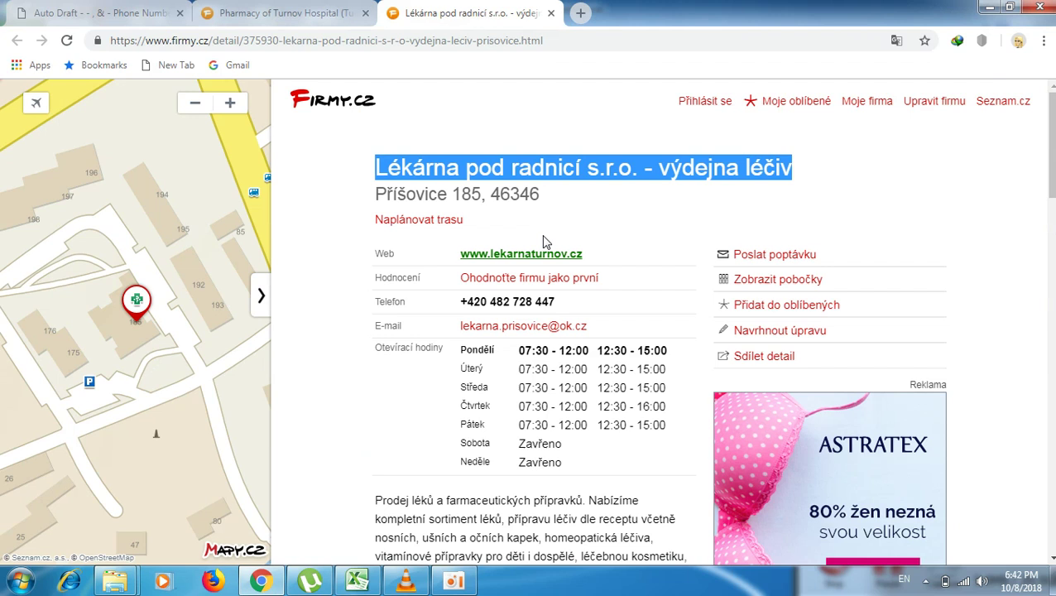
right_click(523, 328)
left_click(582, 420)
left_click(364, 580)
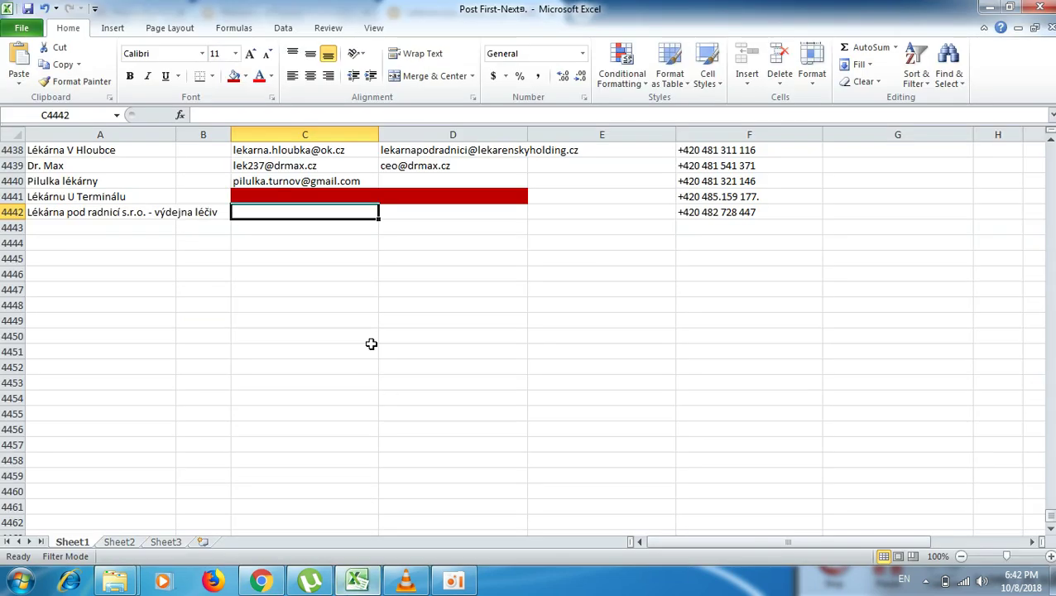
right_click(313, 214)
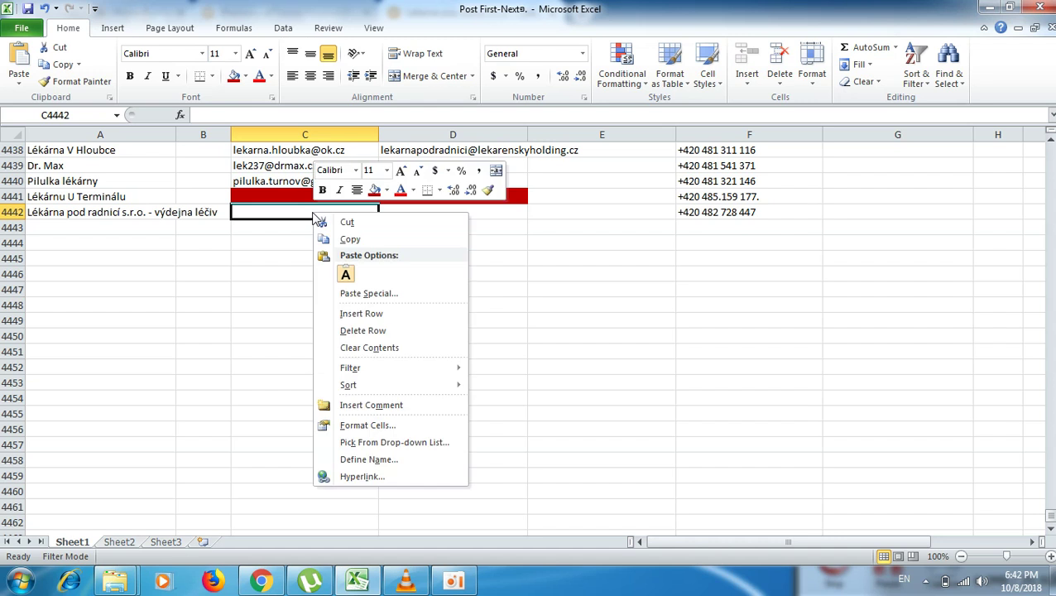
left_click(344, 275)
left_click(736, 228)
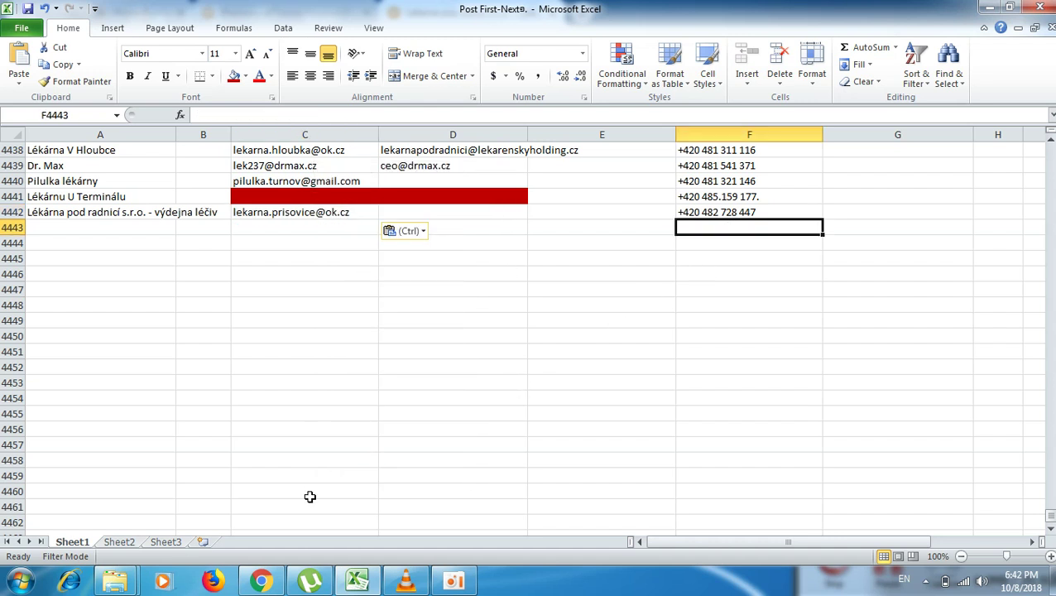
mouse_move(262, 579)
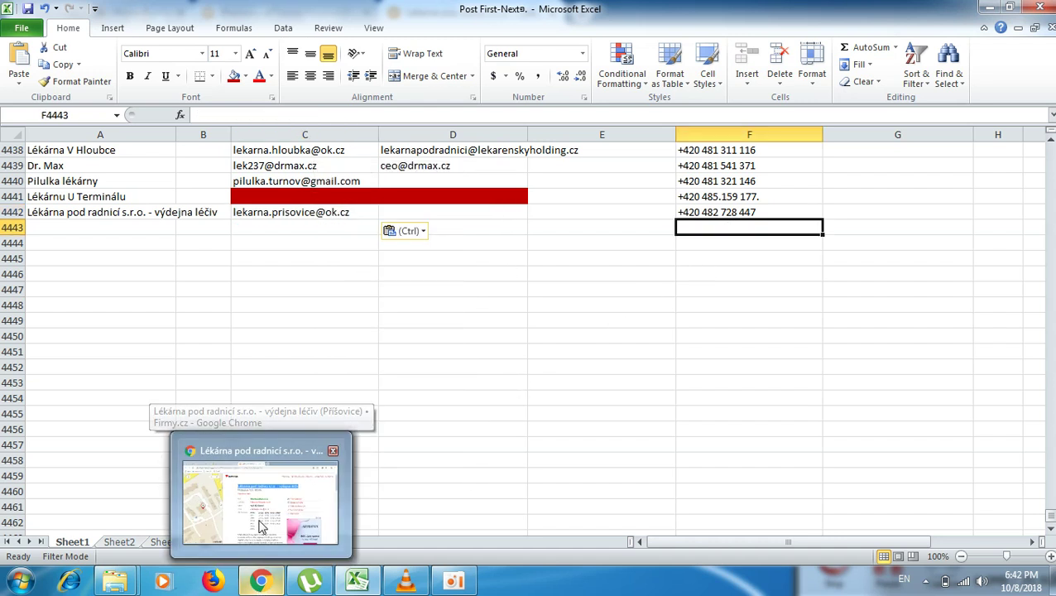
left_click(261, 526)
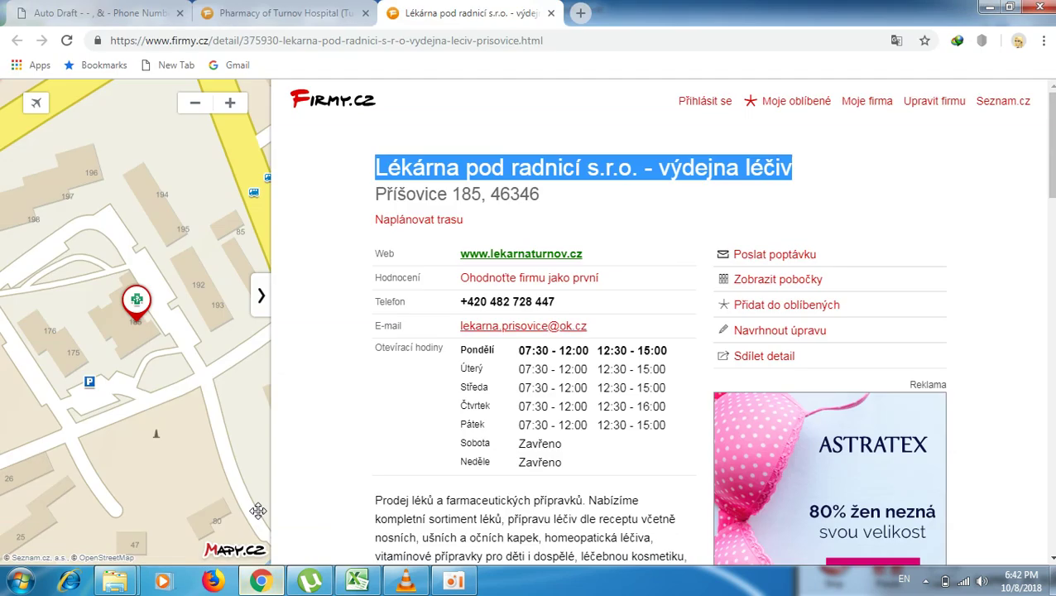
right_click(571, 254)
left_click(573, 276)
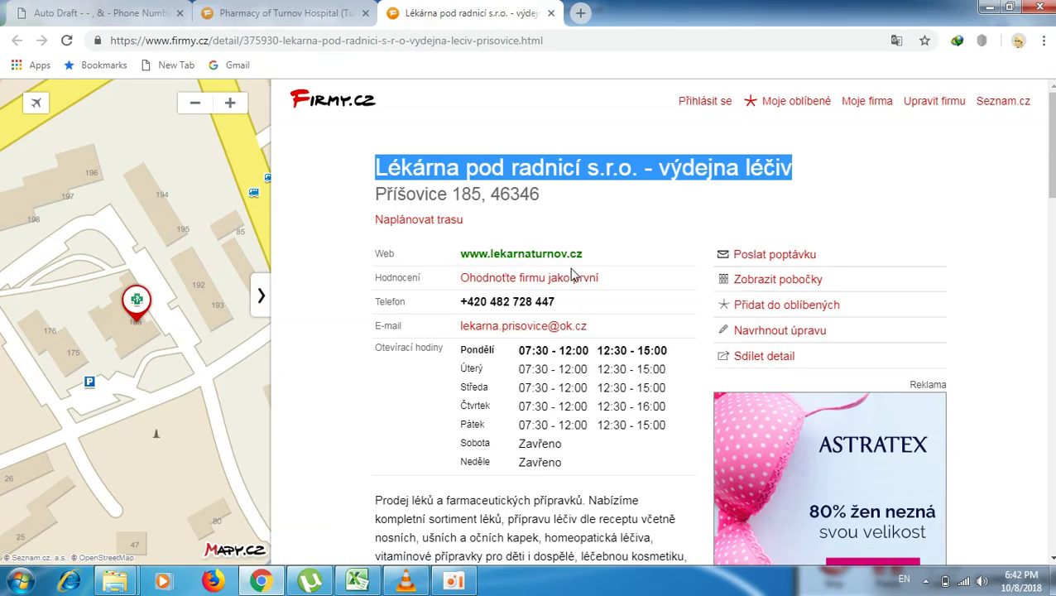
Copy the pharmacy's street address with its postal code from its Firmy.cz page.
left_click_drag(362, 198, 546, 203)
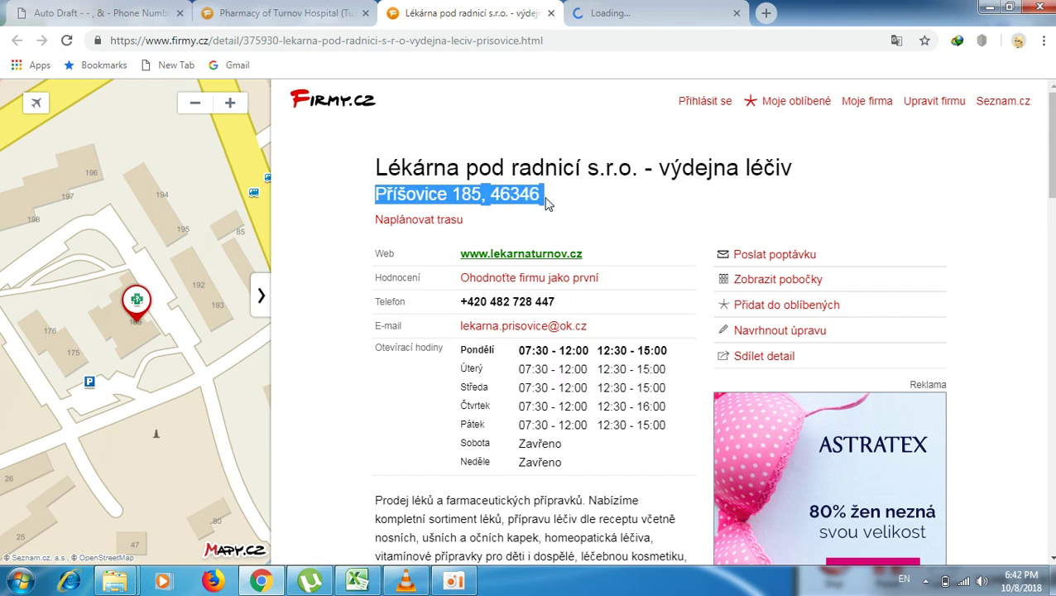
right_click(453, 191)
left_click(484, 202)
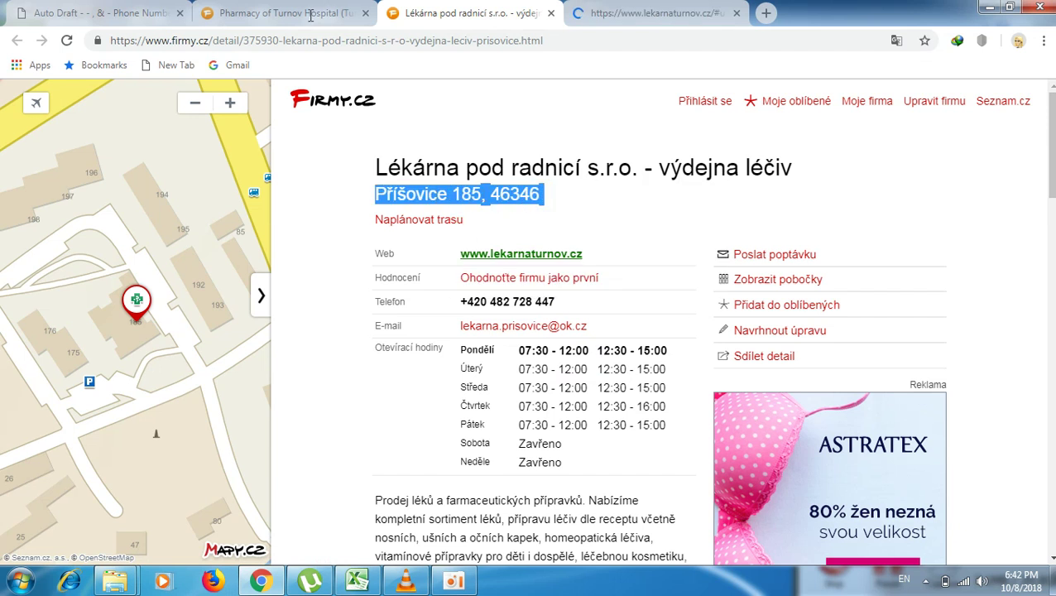
Return to the Cafe Southside listing form and set the business address Country to Czech Republic and Zone to Liberec.
left_click(49, 13)
scroll(212, 351, "down", 4)
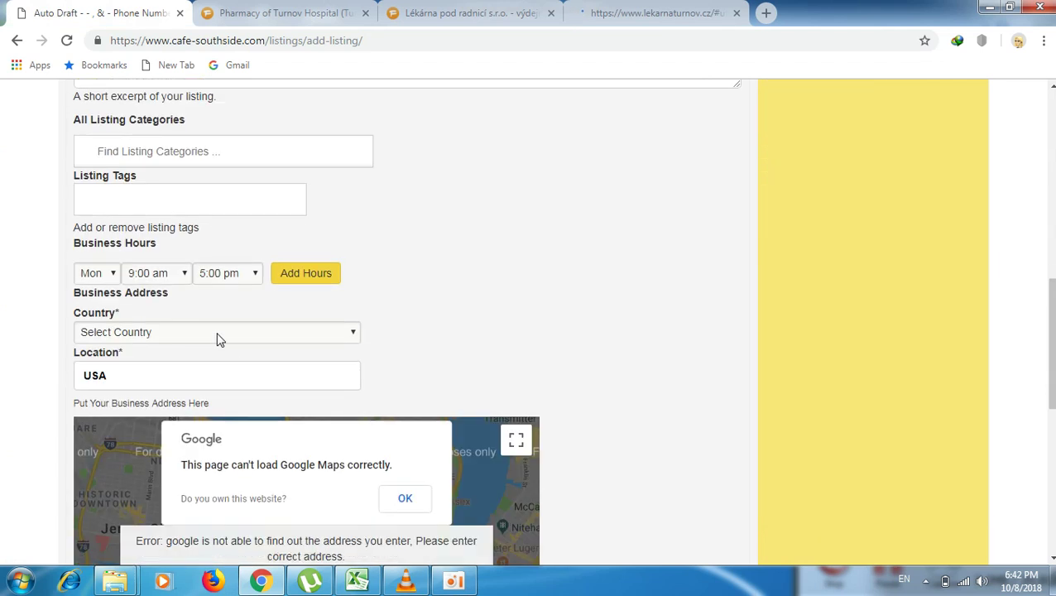
left_click(355, 335)
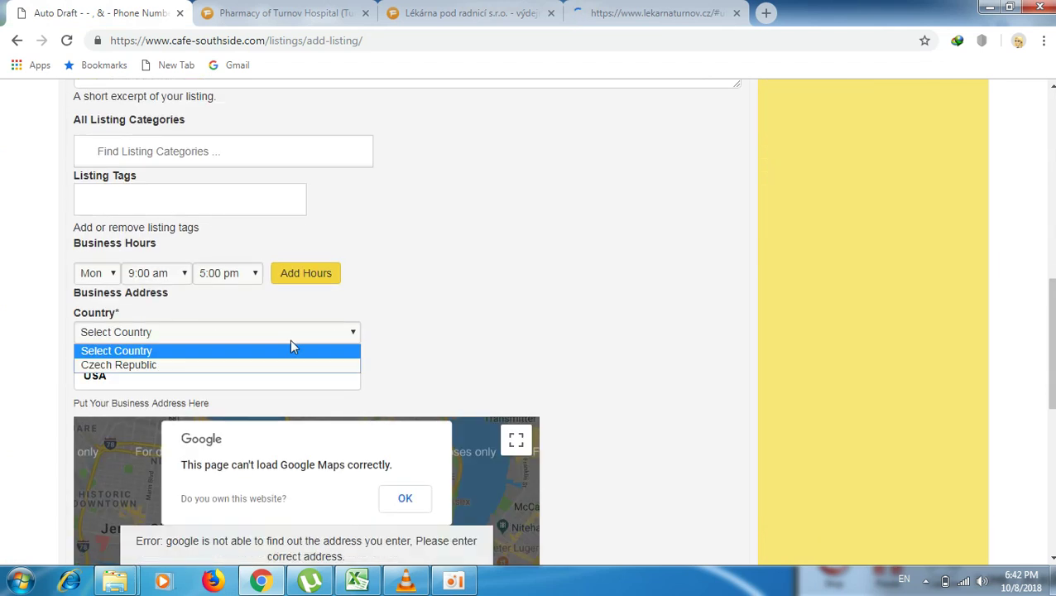
left_click(170, 365)
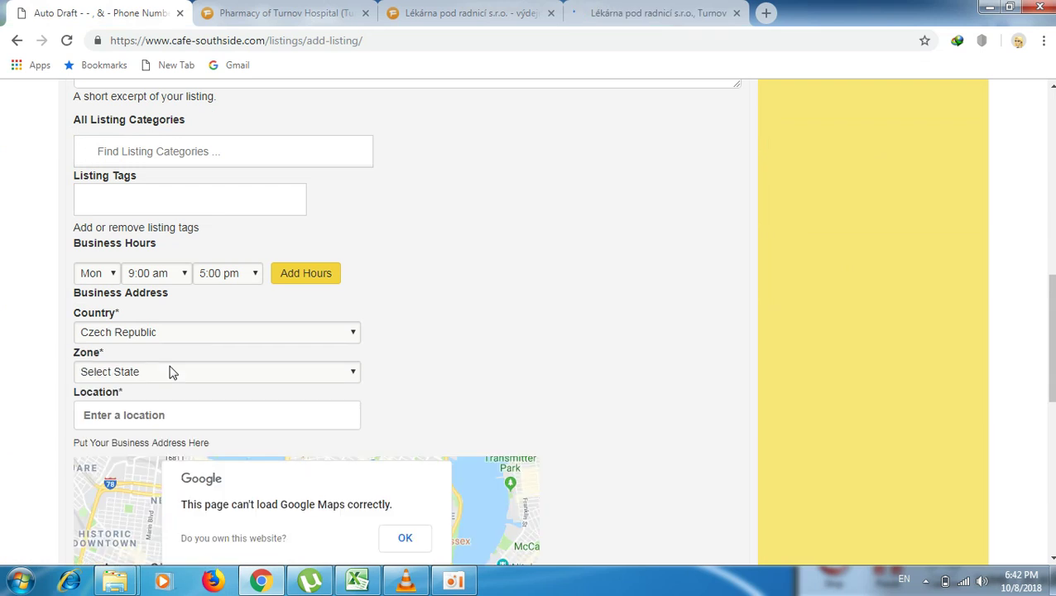
left_click(354, 372)
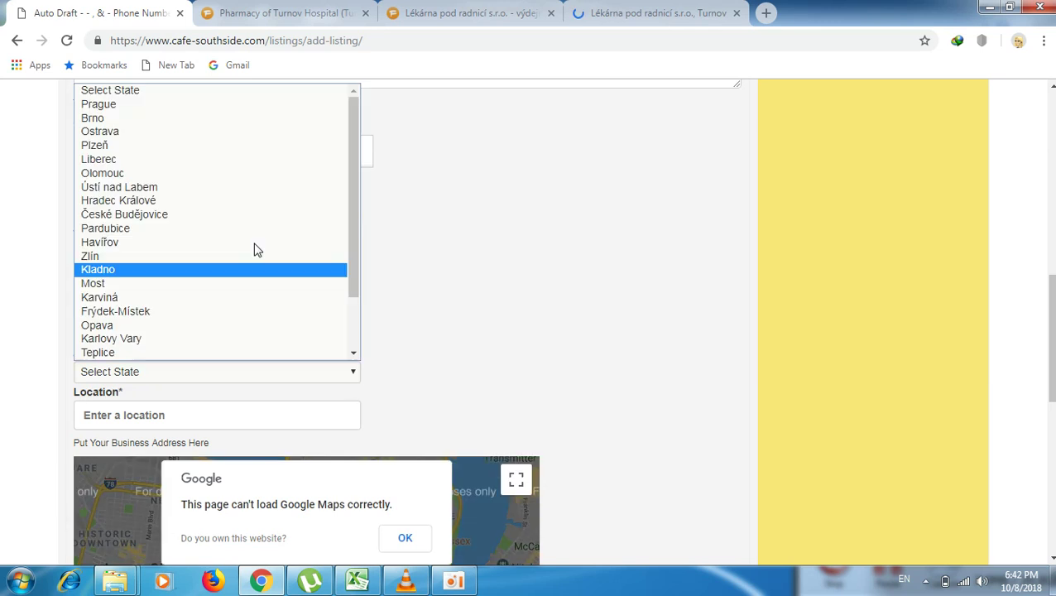
left_click(115, 162)
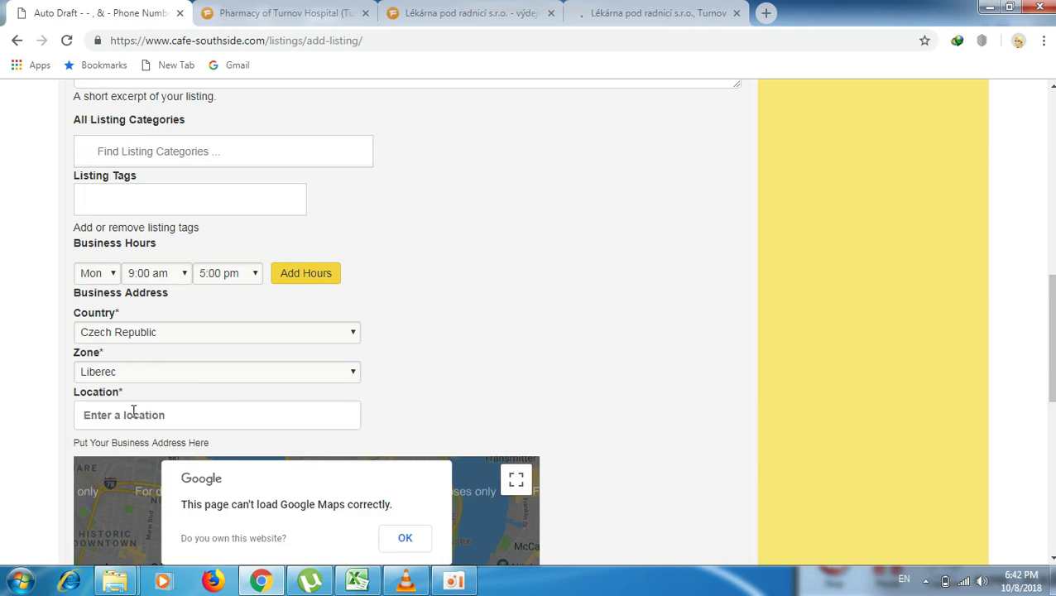
Paste the copied pharmacy address into the listing's Location field.
right_click(86, 411)
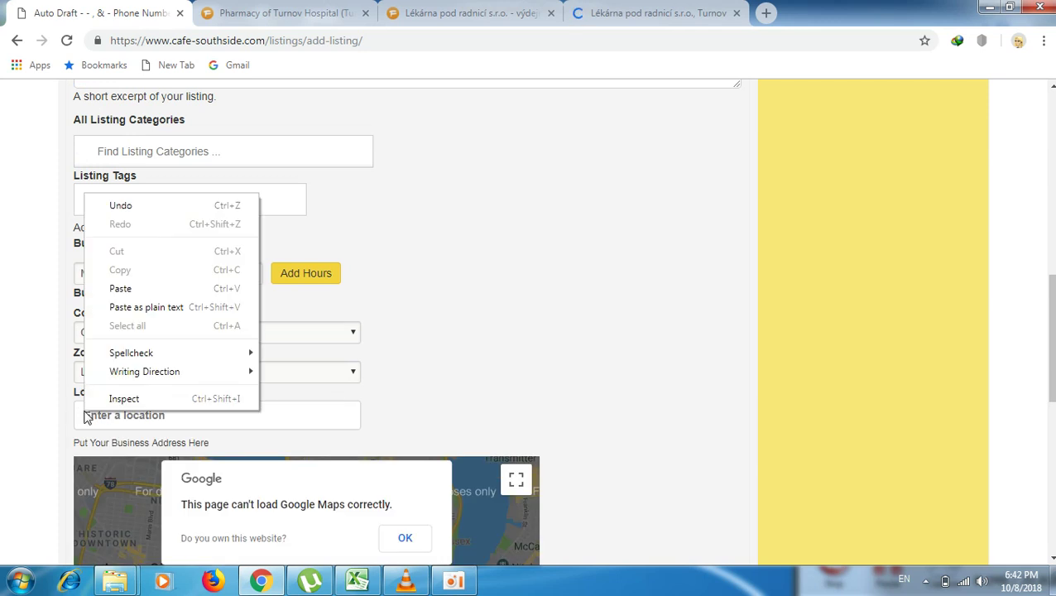
left_click(123, 286)
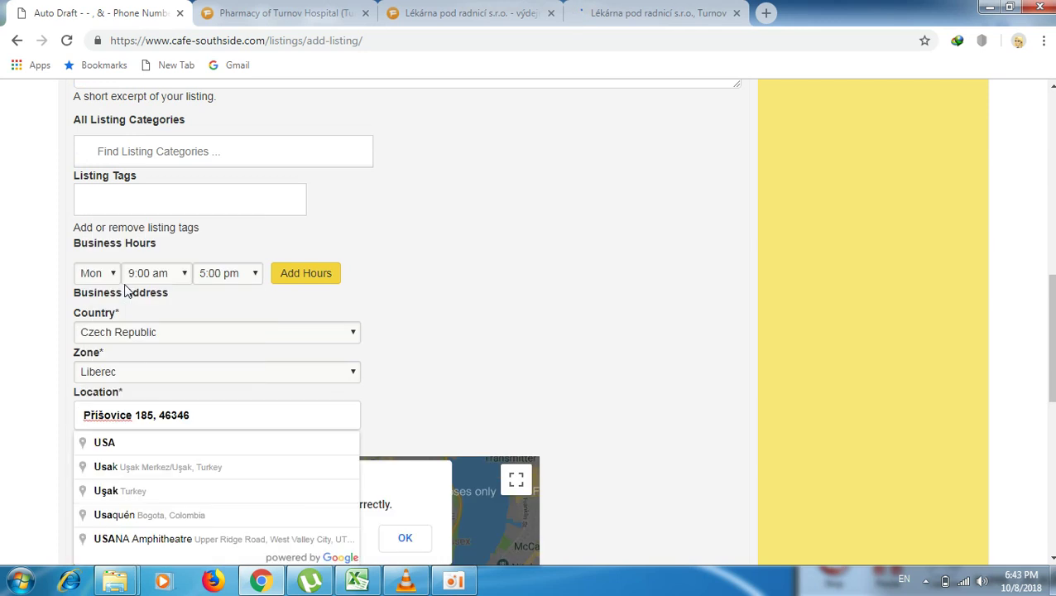
scroll(465, 443, "up", 1)
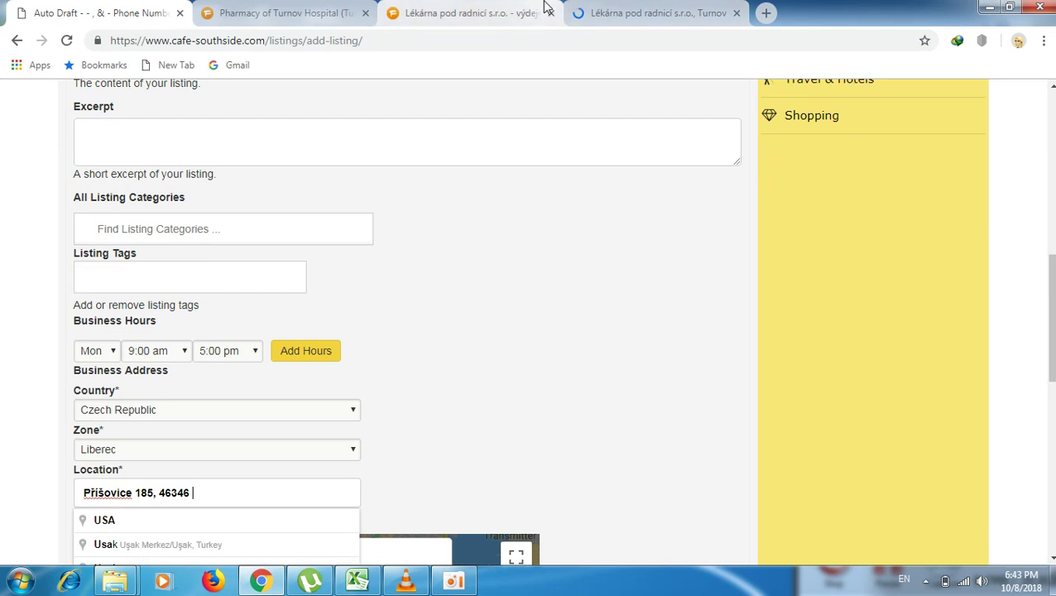
Go back to the pharmacy's Firmy.cz page and translate it into English.
left_click(509, 8)
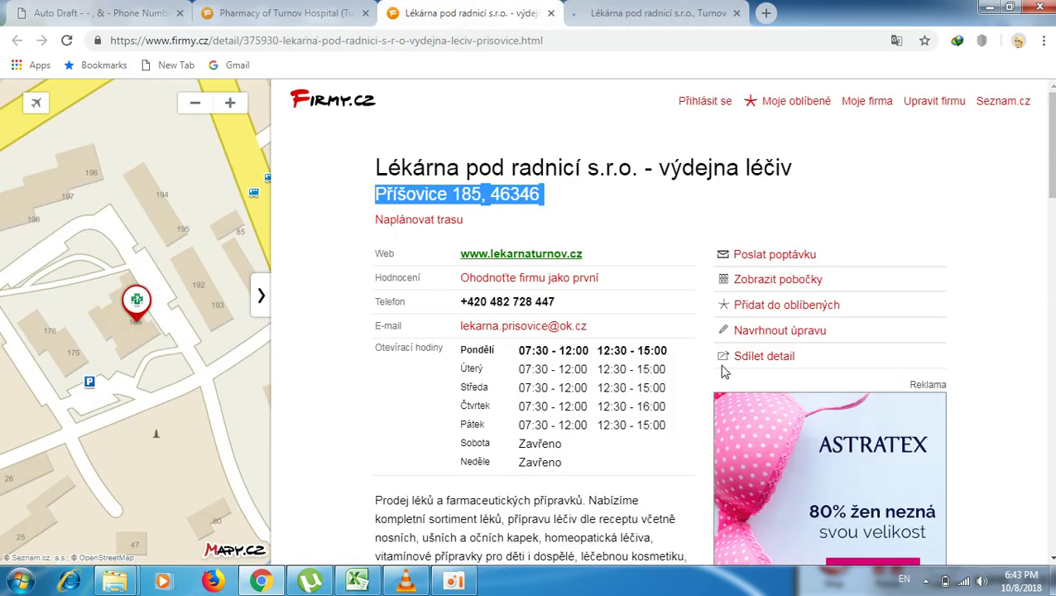
left_click(924, 170)
right_click(904, 149)
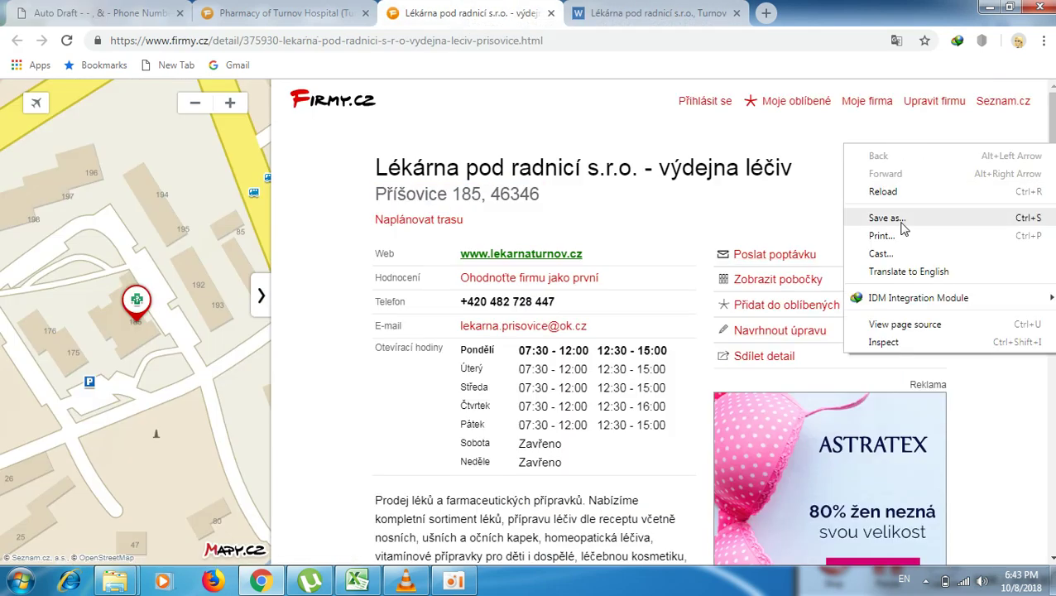
left_click(893, 273)
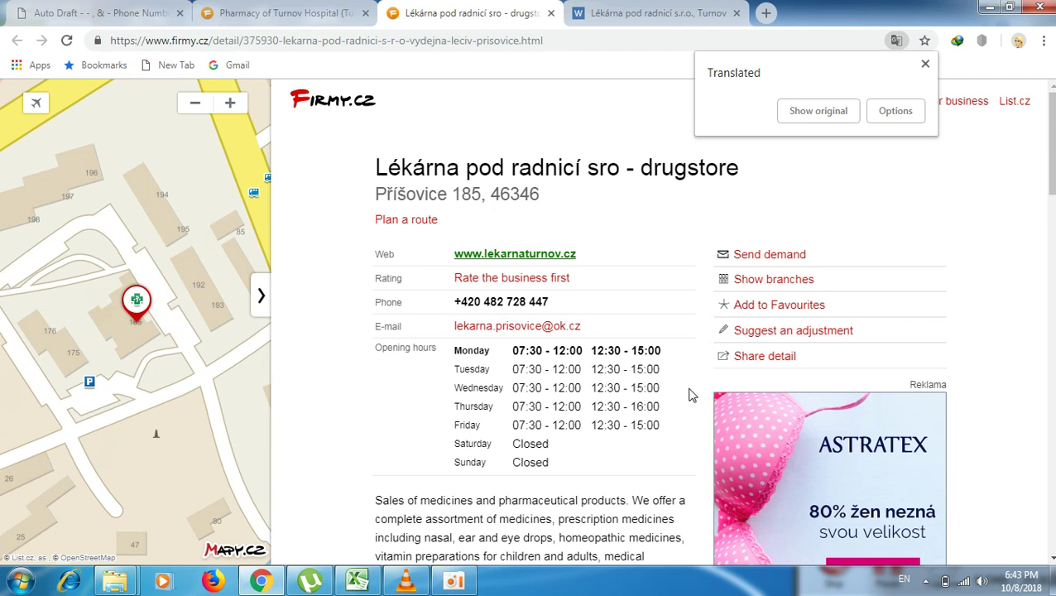
In the listing form, add business hours of 7:30 am to 3:00 pm for Monday, Tuesday and Wednesday.
left_click(134, 14)
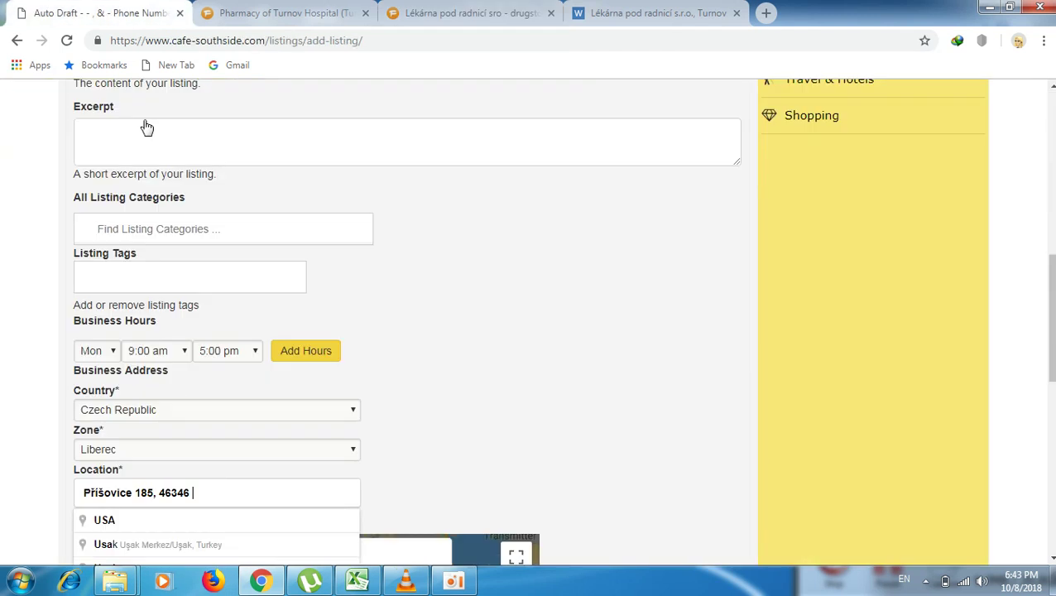
left_click(179, 351)
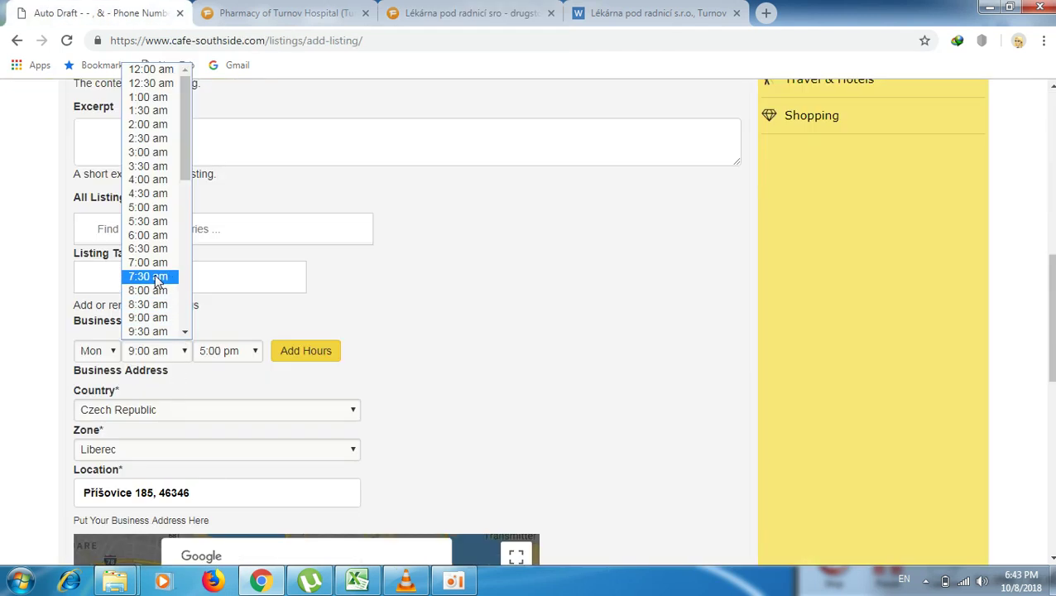
left_click(184, 277)
left_click(259, 351)
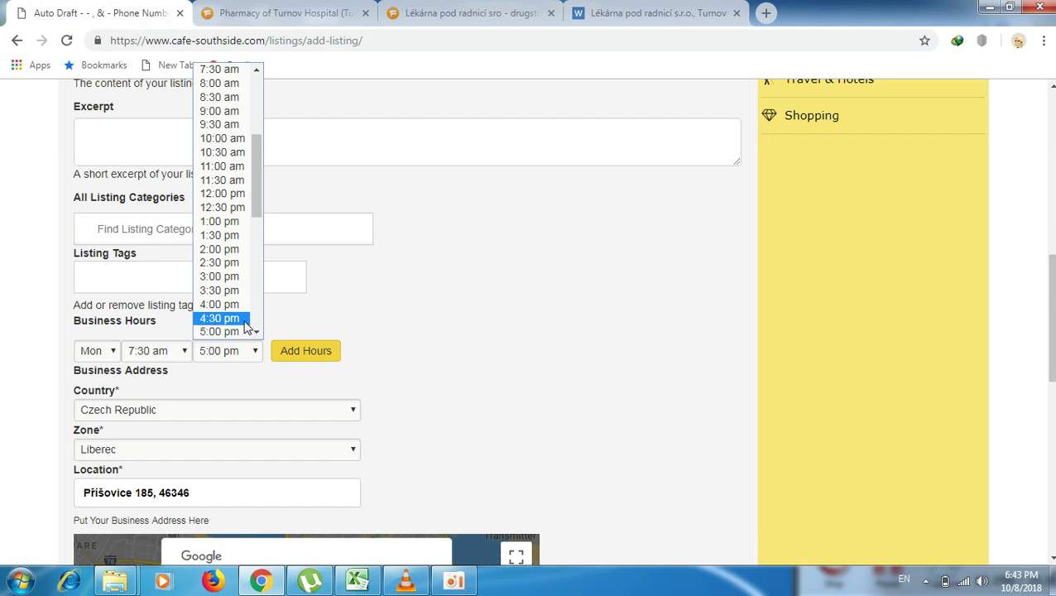
left_click(219, 276)
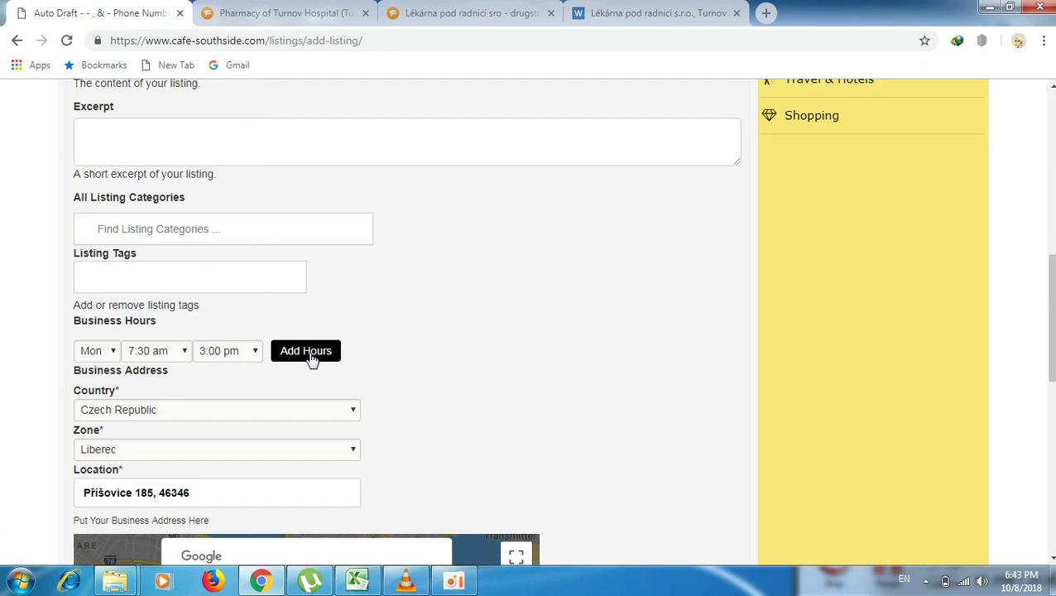
left_click(311, 356)
left_click(310, 374)
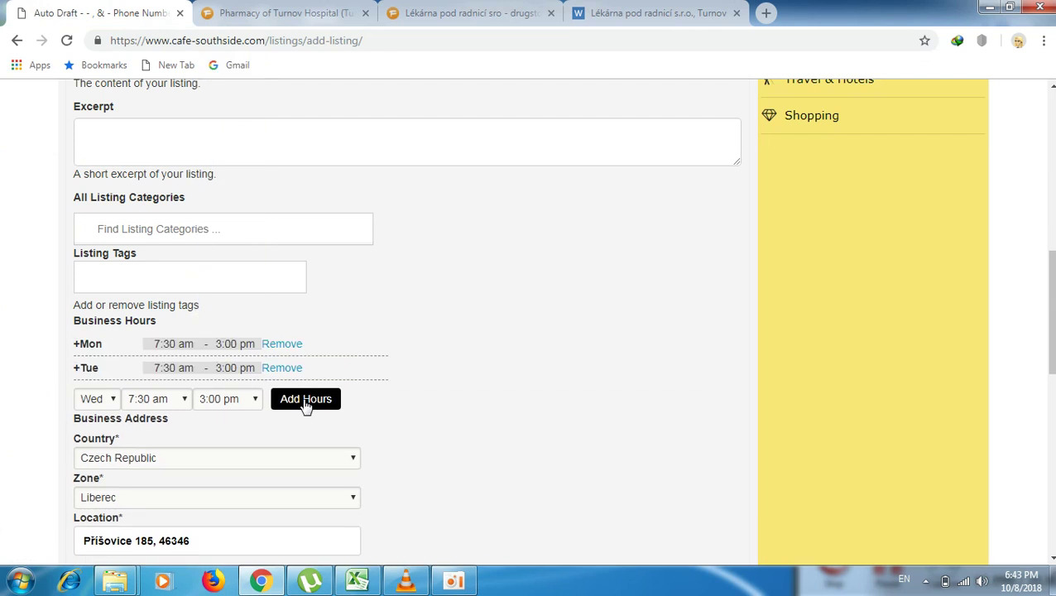
left_click(306, 401)
Add business hours of 7:30 am to 4:00 pm for Thursday and 7:30 am to 3:00 pm for Friday.
left_click(257, 424)
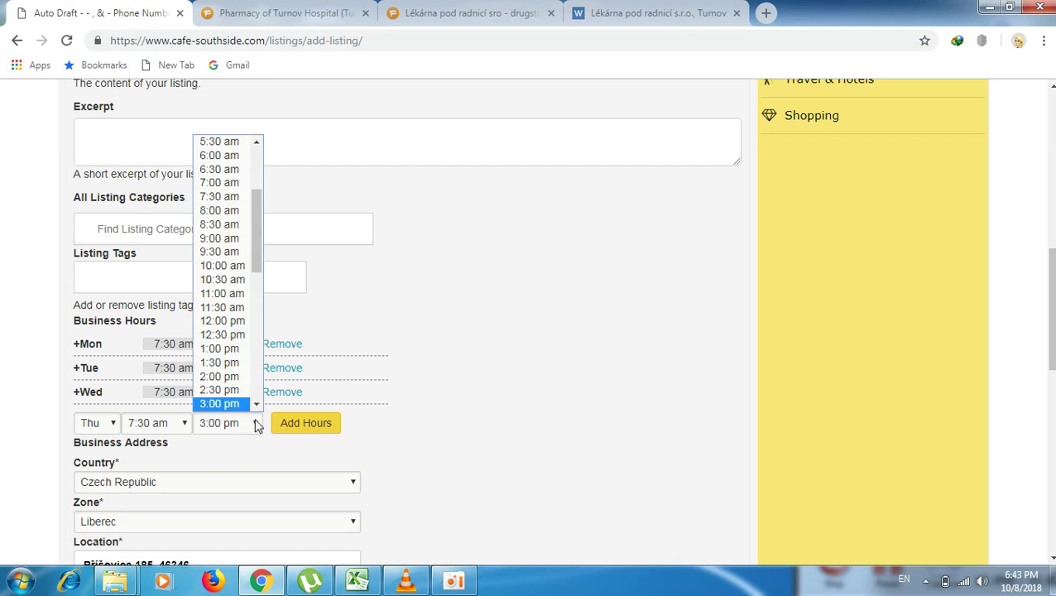
left_click(255, 405)
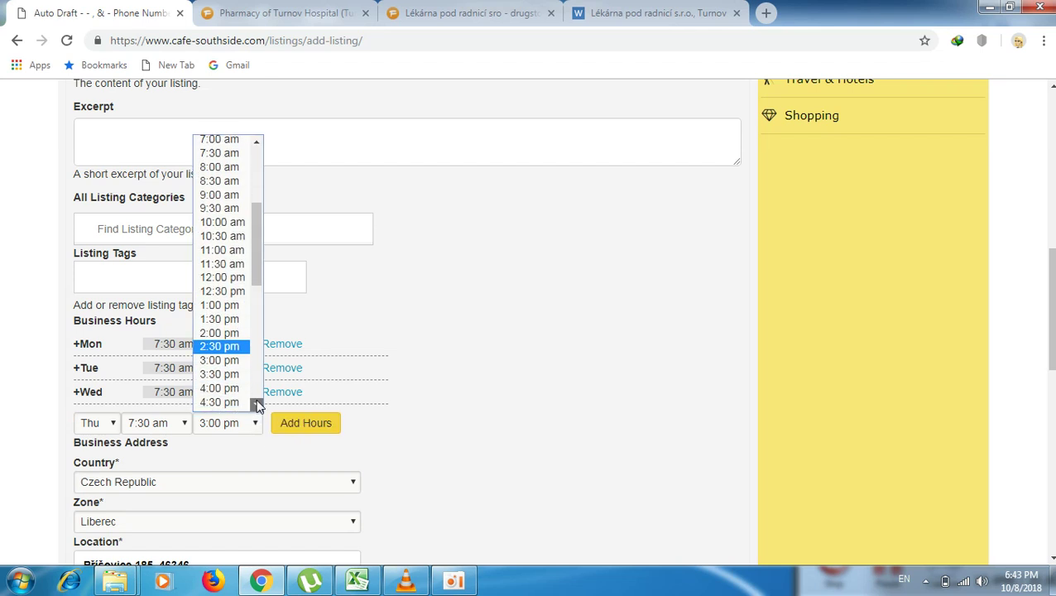
left_click(220, 339)
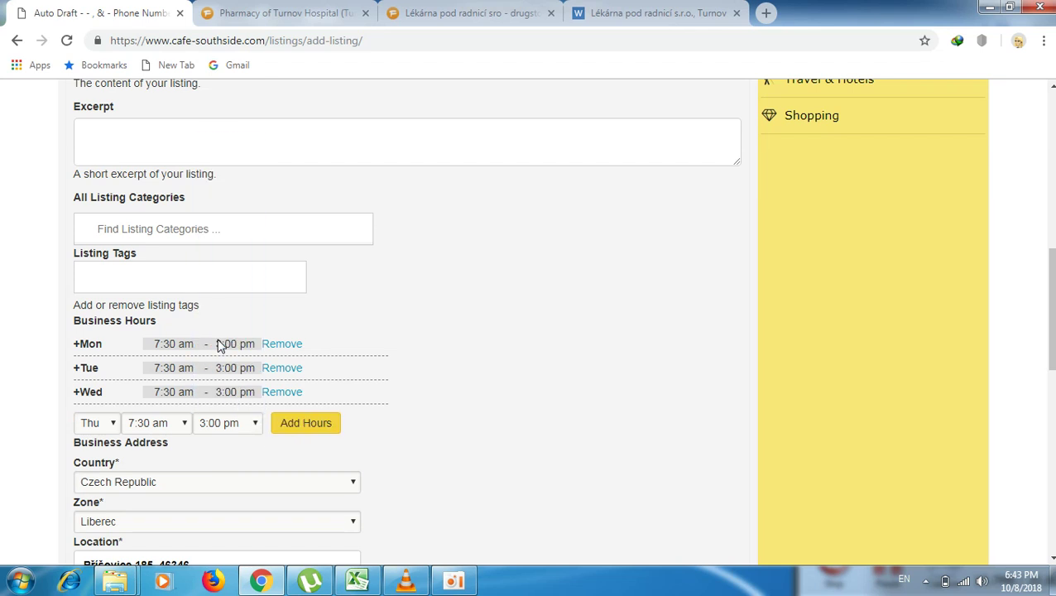
left_click(305, 424)
left_click(254, 446)
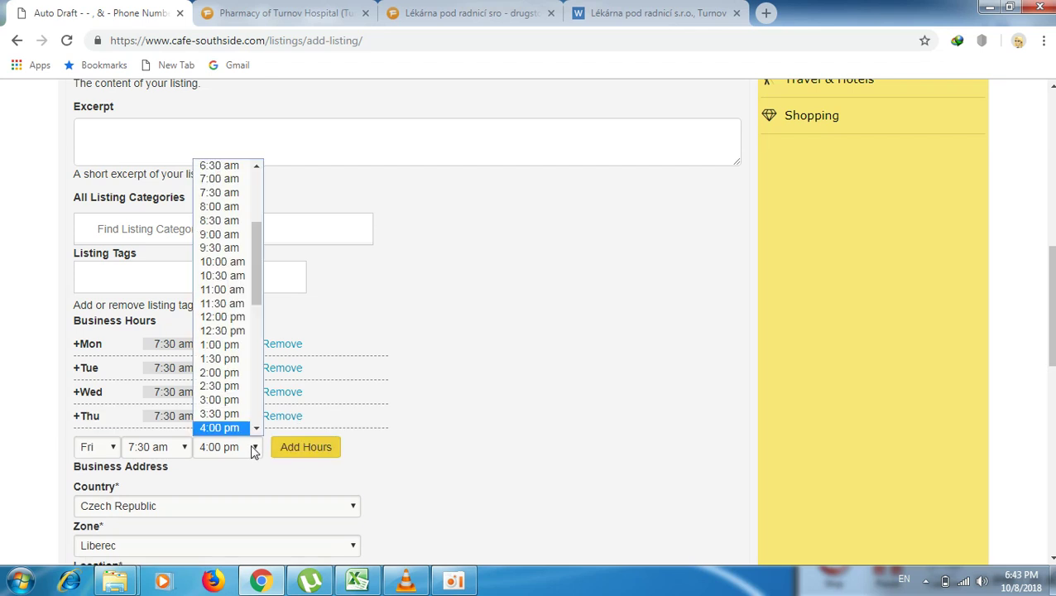
left_click(235, 403)
left_click(304, 447)
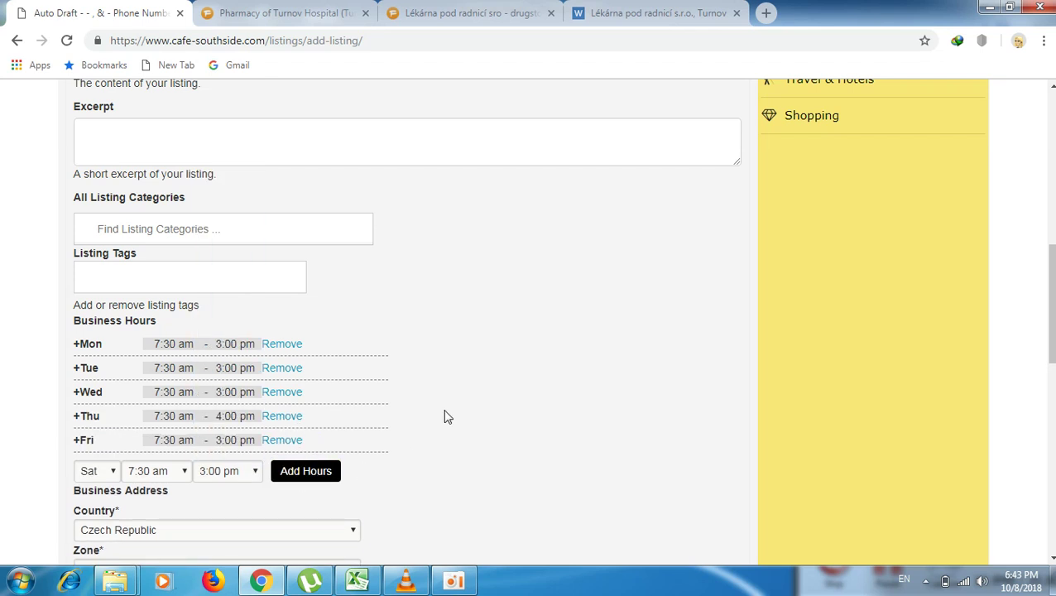
left_click(89, 222)
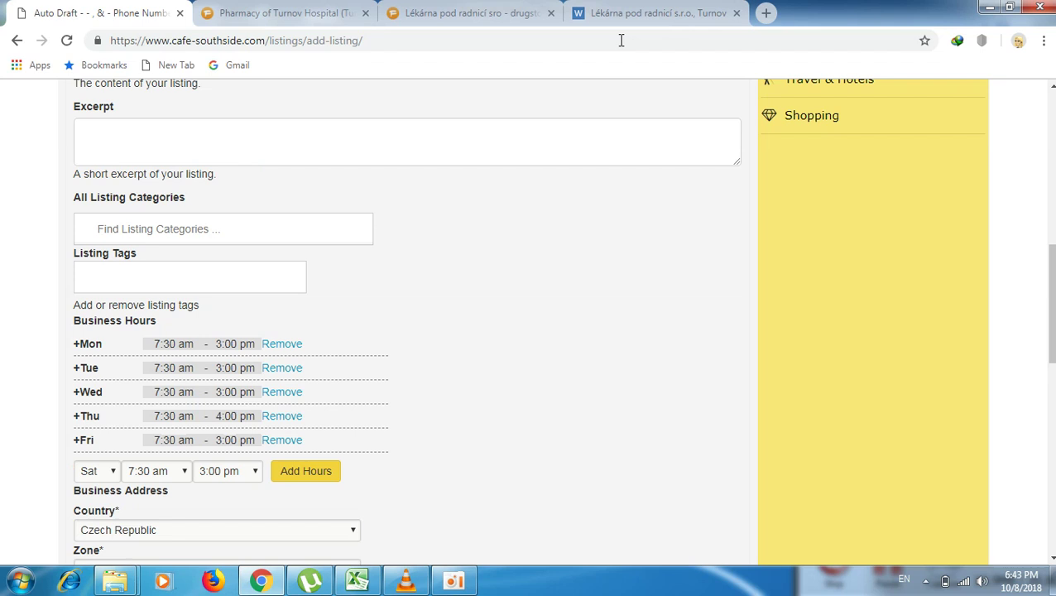
left_click(504, 12)
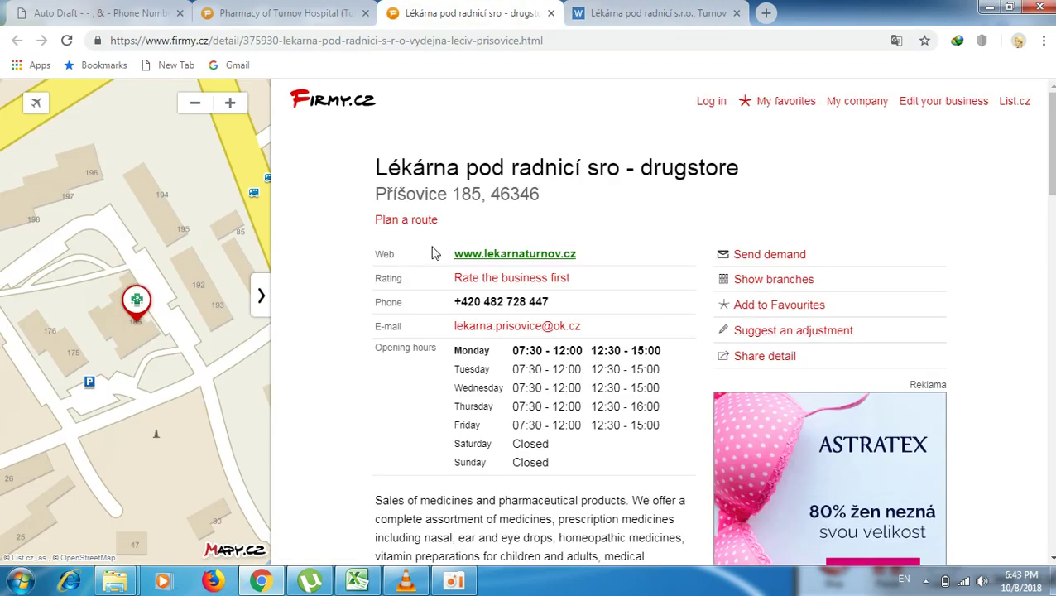
left_click_drag(438, 254, 581, 256)
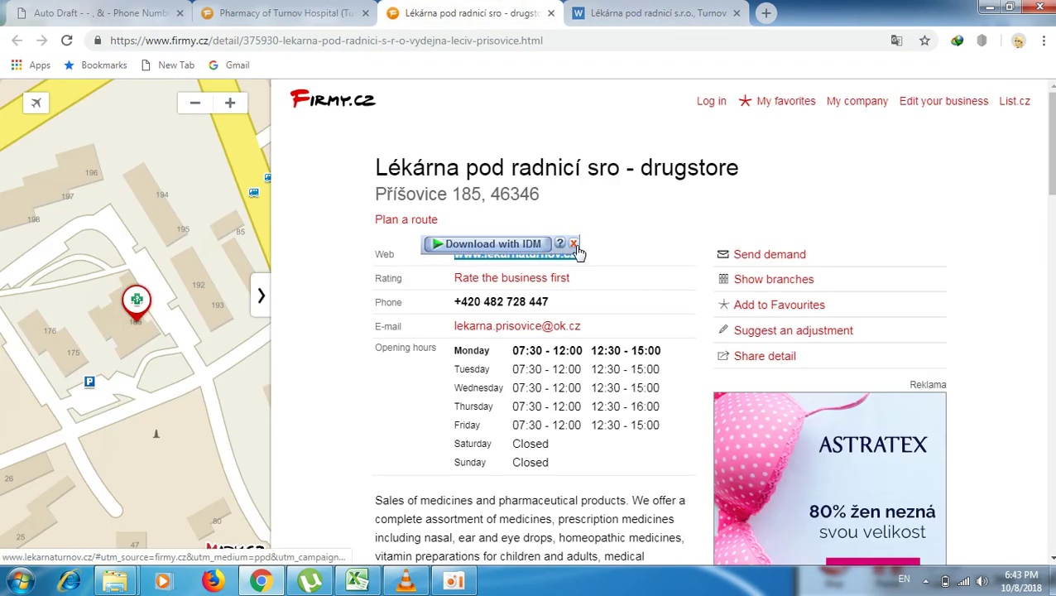
right_click(508, 260)
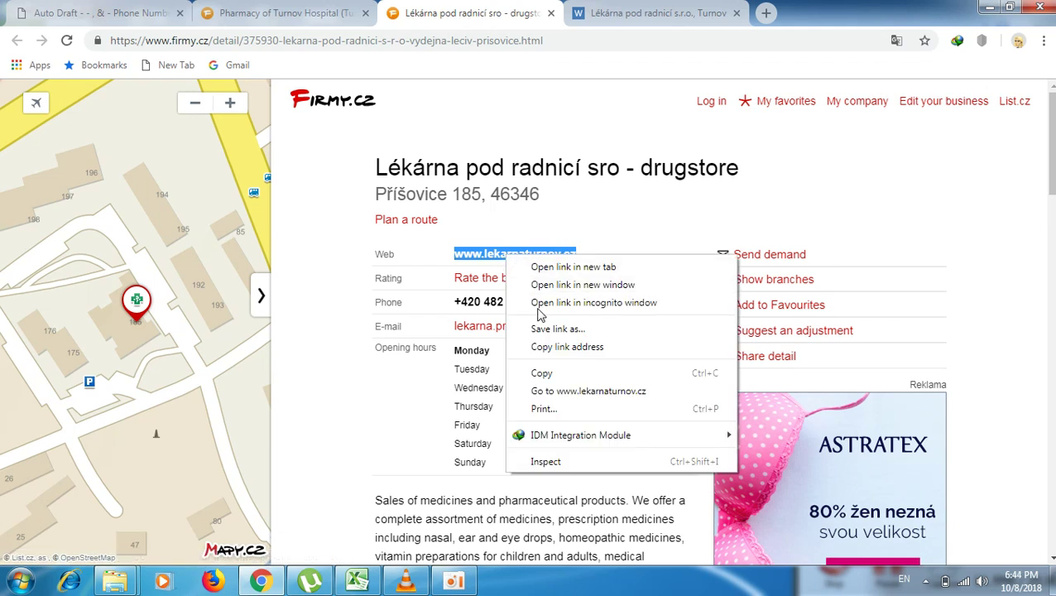
left_click(543, 371)
Translate the pharmacy's website into English and save its NUXE banner as a JPEG image in the Telegram Desktop folder.
left_click(712, 7)
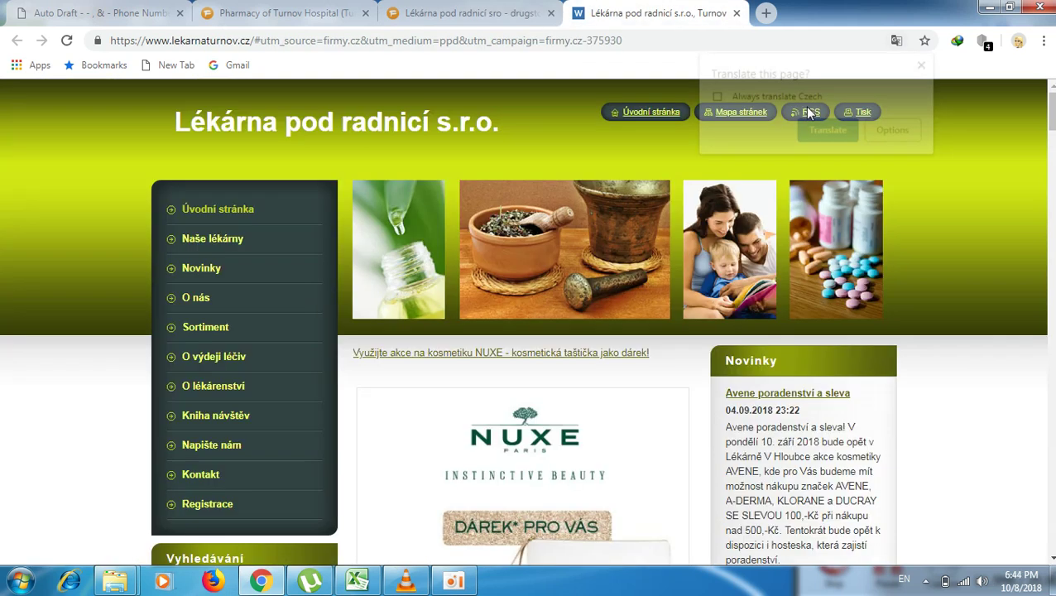
left_click(828, 131)
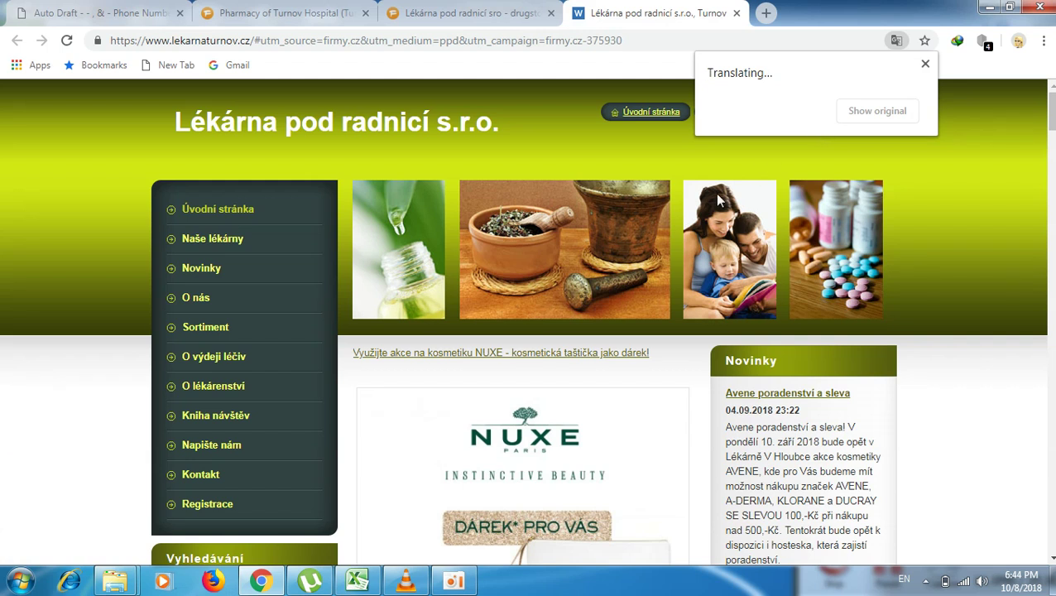
right_click(526, 417)
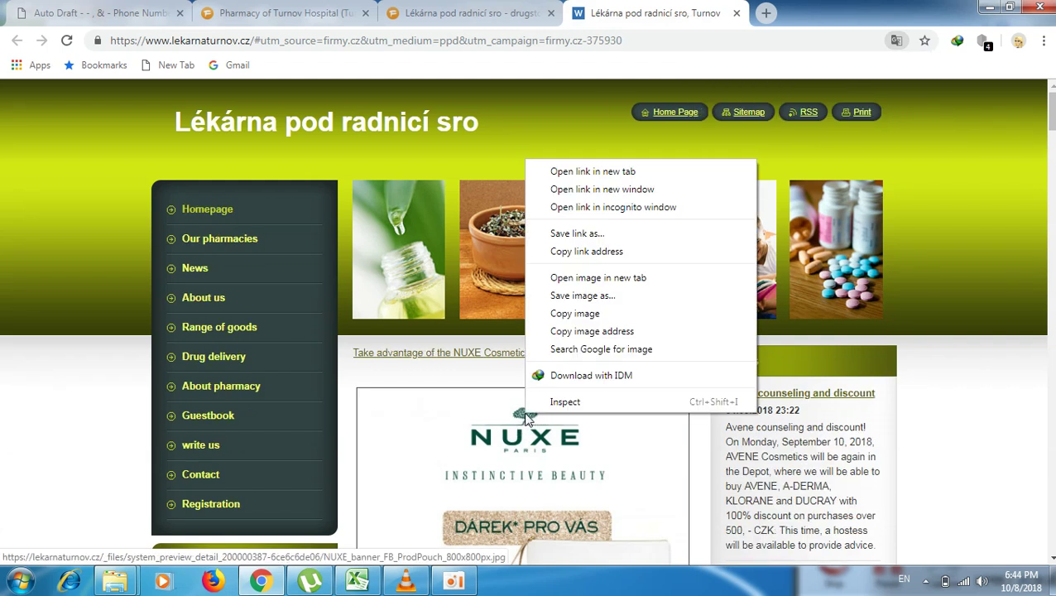
left_click(578, 295)
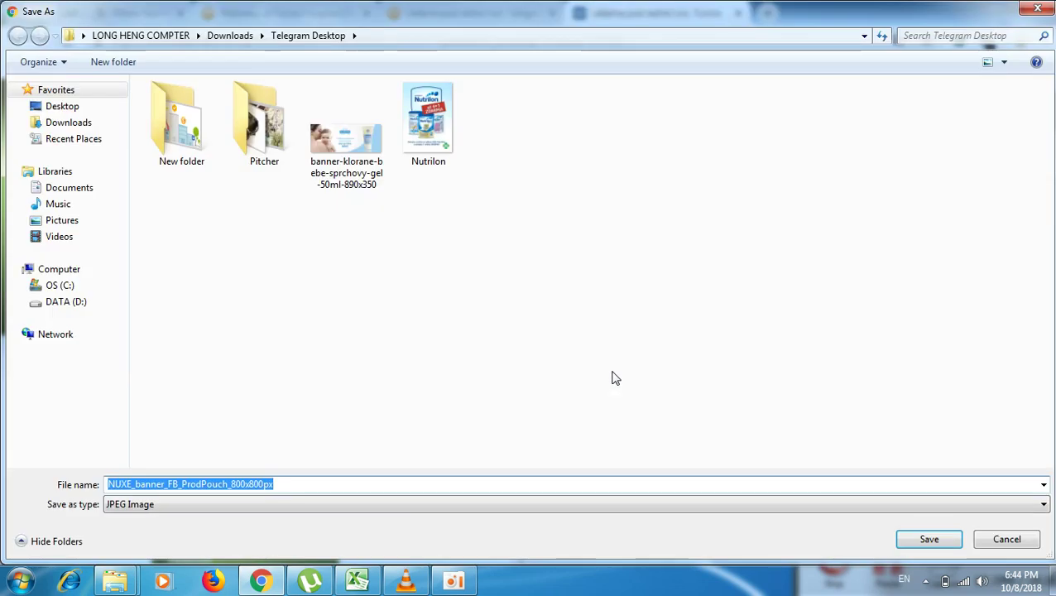
left_click(914, 543)
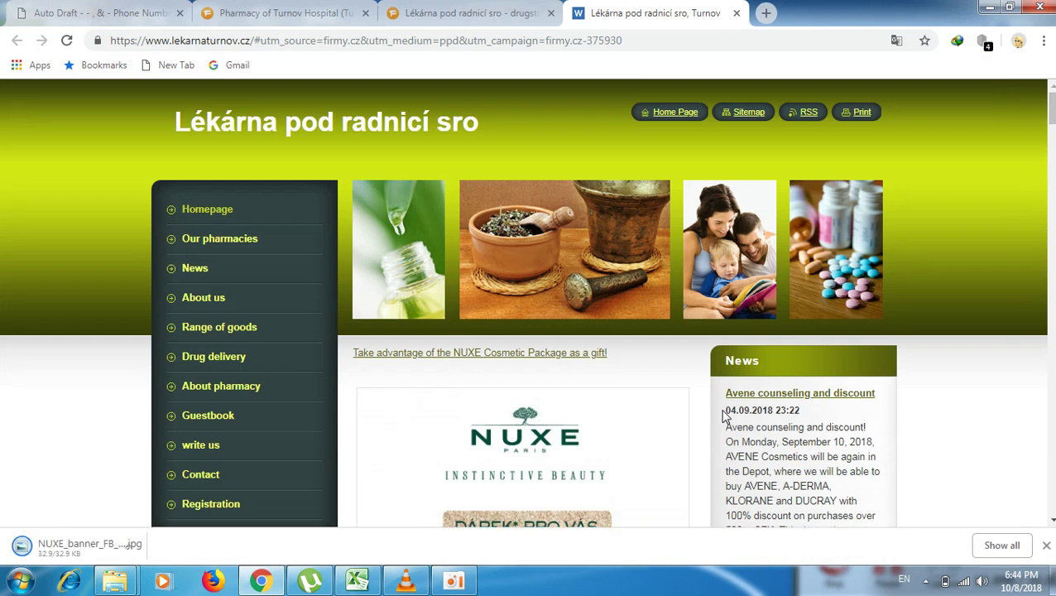
Open the Contact page of the pharmacy's website and look through its contact details.
scroll(647, 391, "down", 2)
left_click(245, 326)
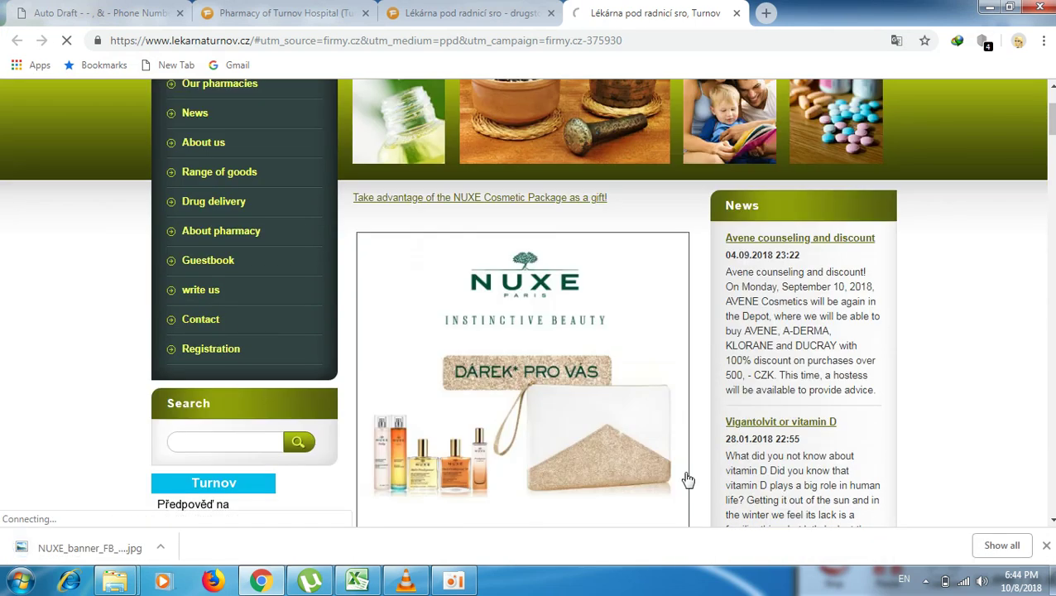
scroll(688, 479, "down", 5)
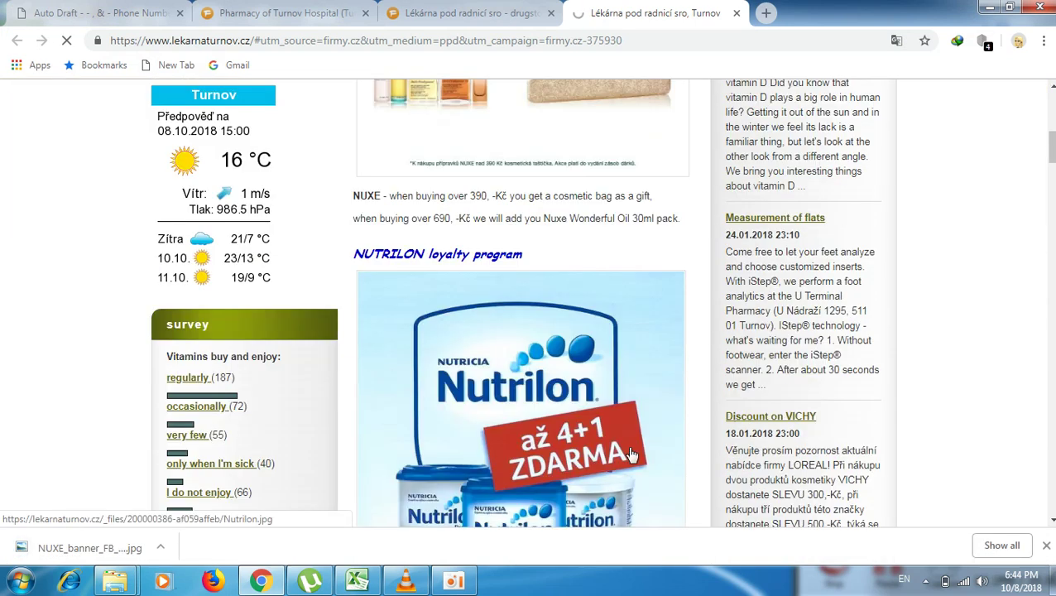
scroll(631, 454, "down", 7)
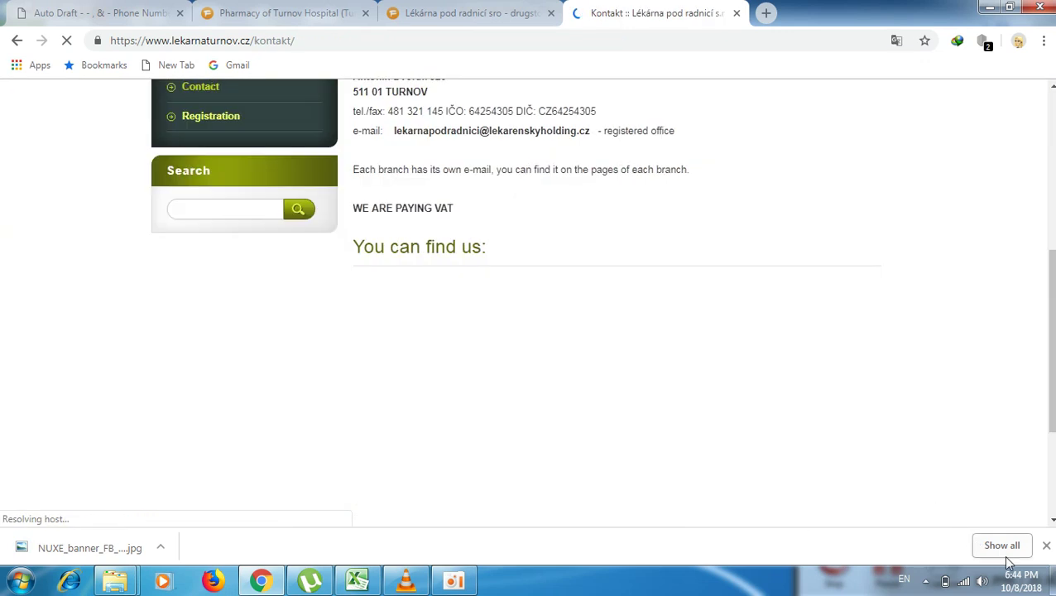
Set NUXE_banner_FB_ProdPouch_800x800px from the Telegram Desktop folder as the feature image of the Cafe Southside listing.
left_click(1044, 546)
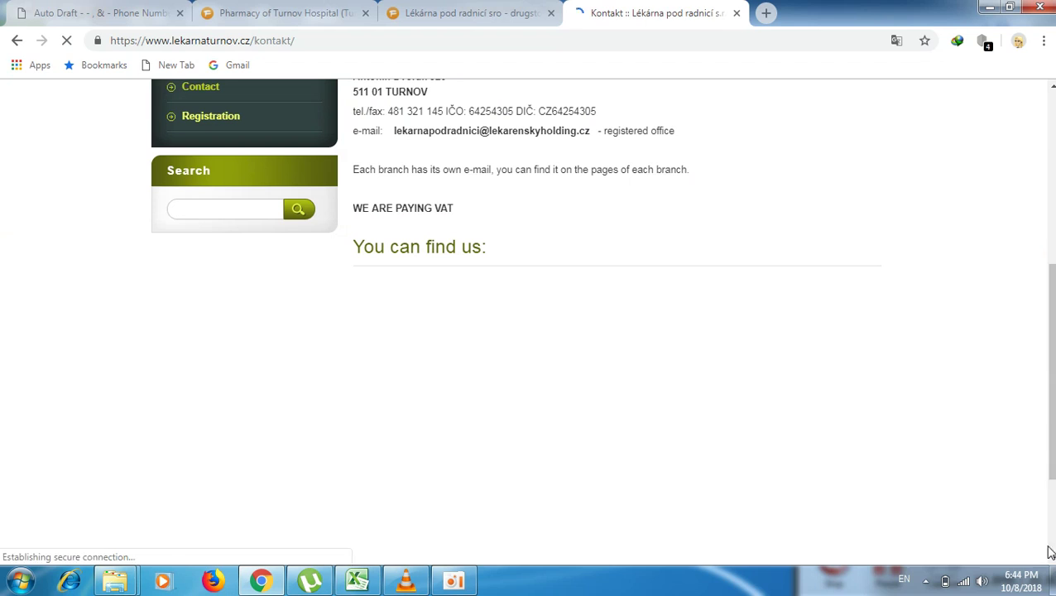
left_click(134, 13)
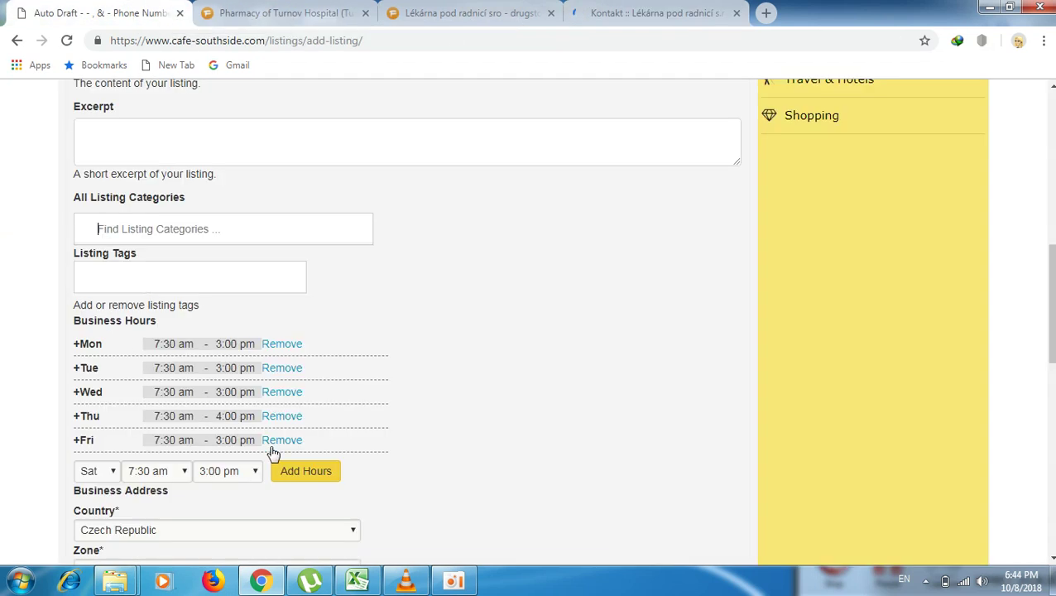
scroll(325, 431, "up", 2)
scroll(325, 431, "up", 6)
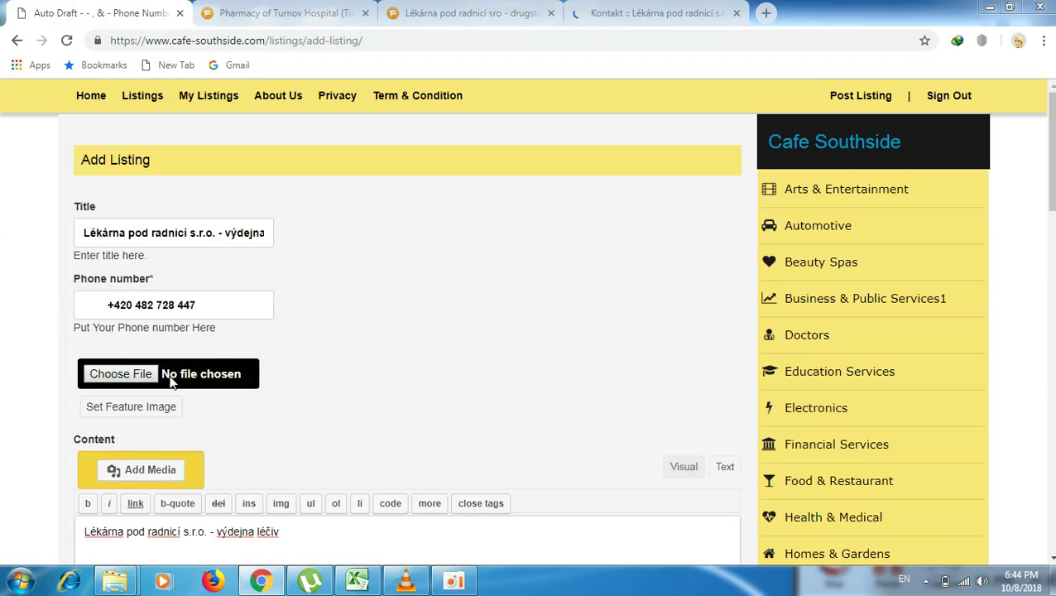
left_click(171, 379)
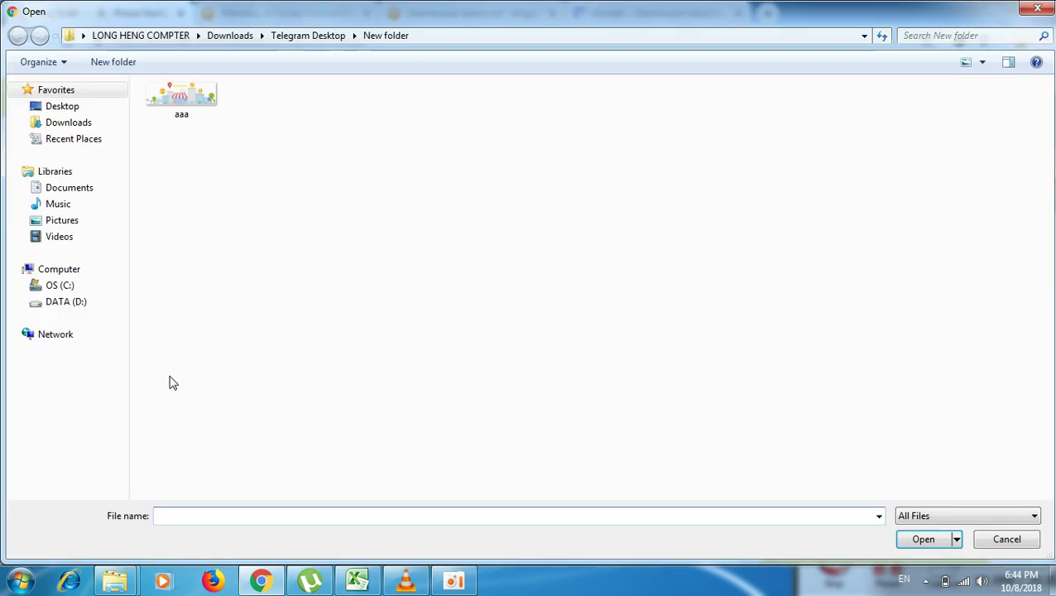
left_click(69, 122)
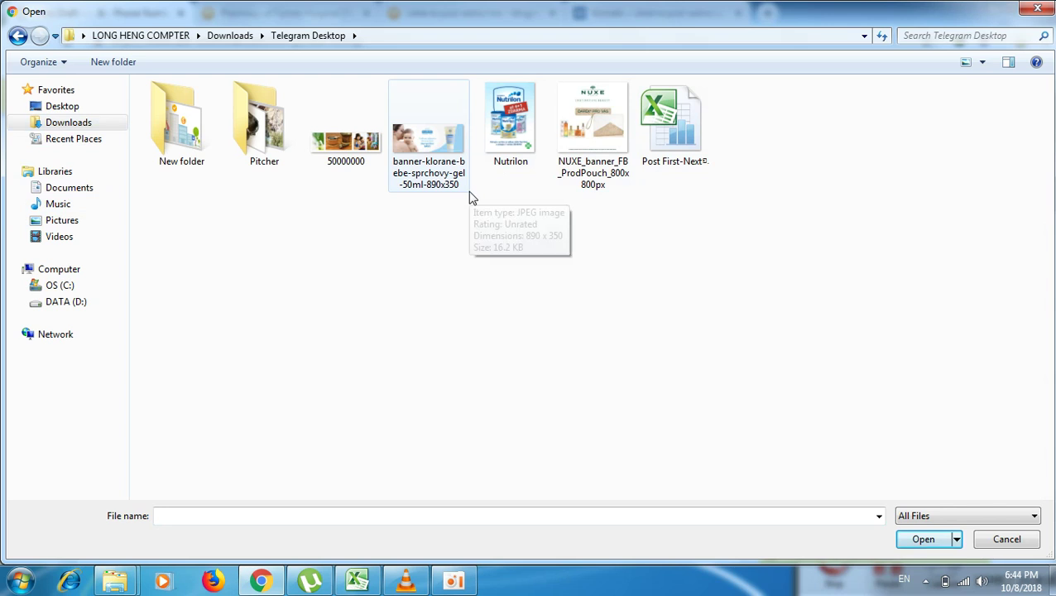
left_click(589, 123)
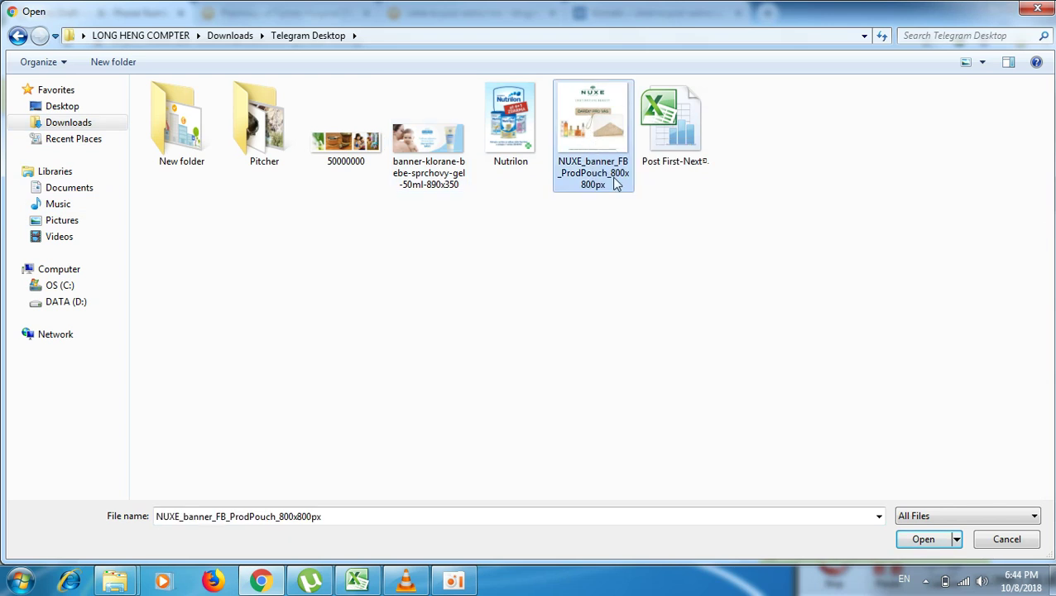
left_click(921, 538)
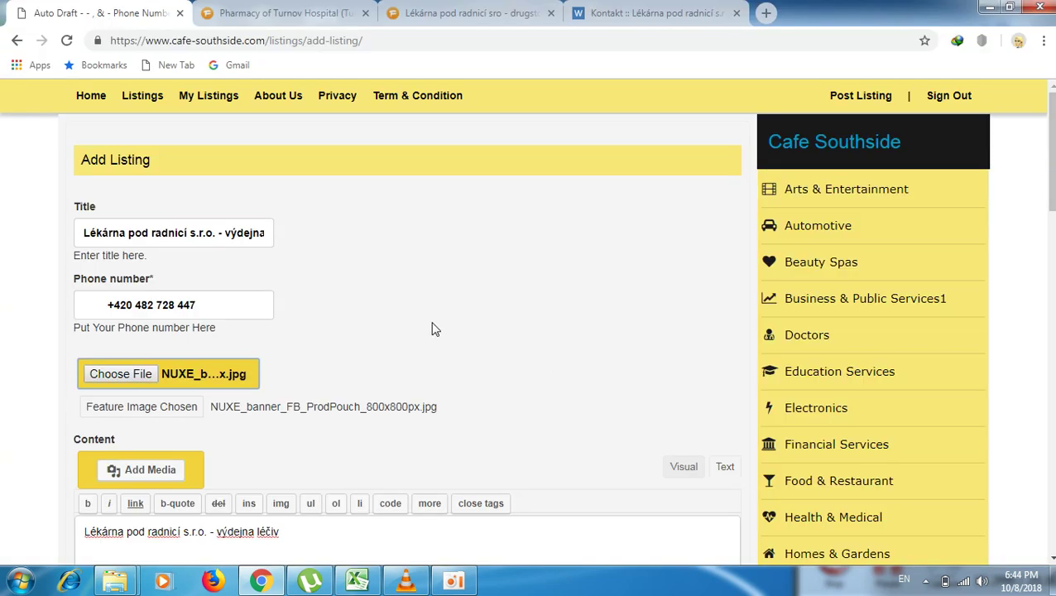
scroll(431, 327, "down", 12)
scroll(431, 327, "down", 3)
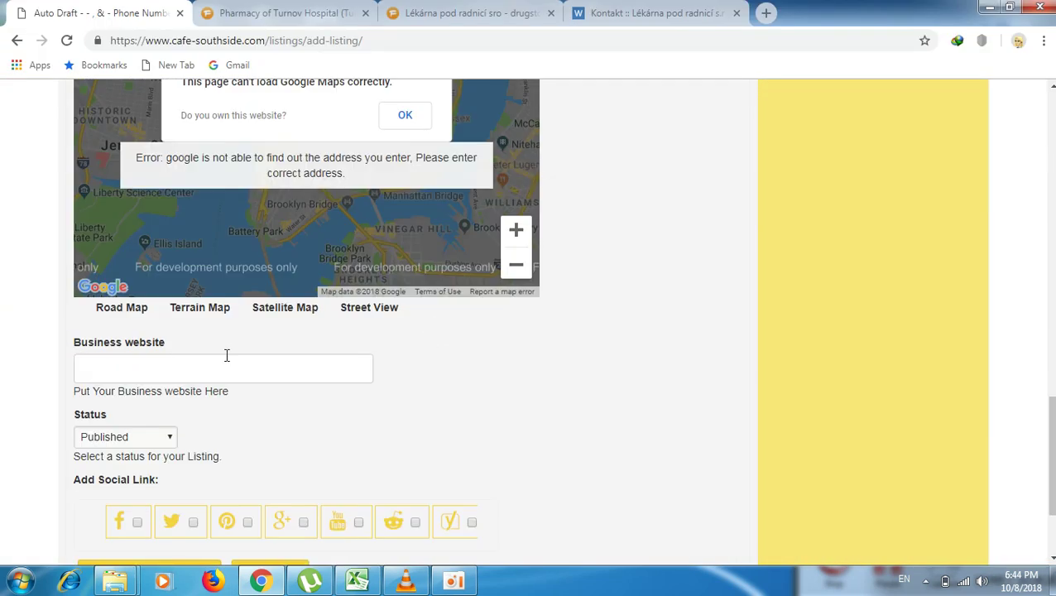
right_click(81, 368)
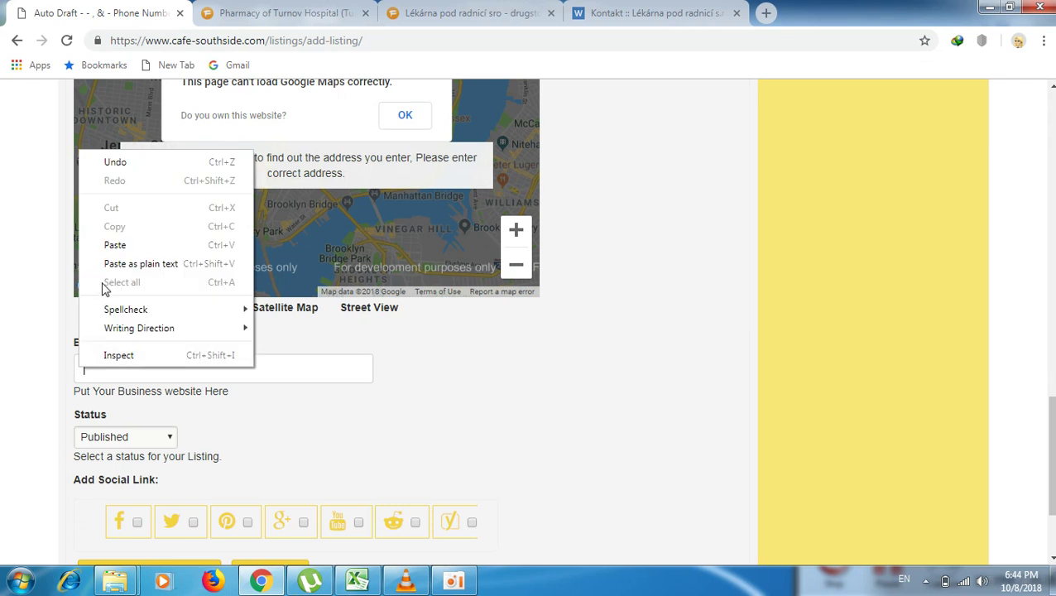
left_click(111, 241)
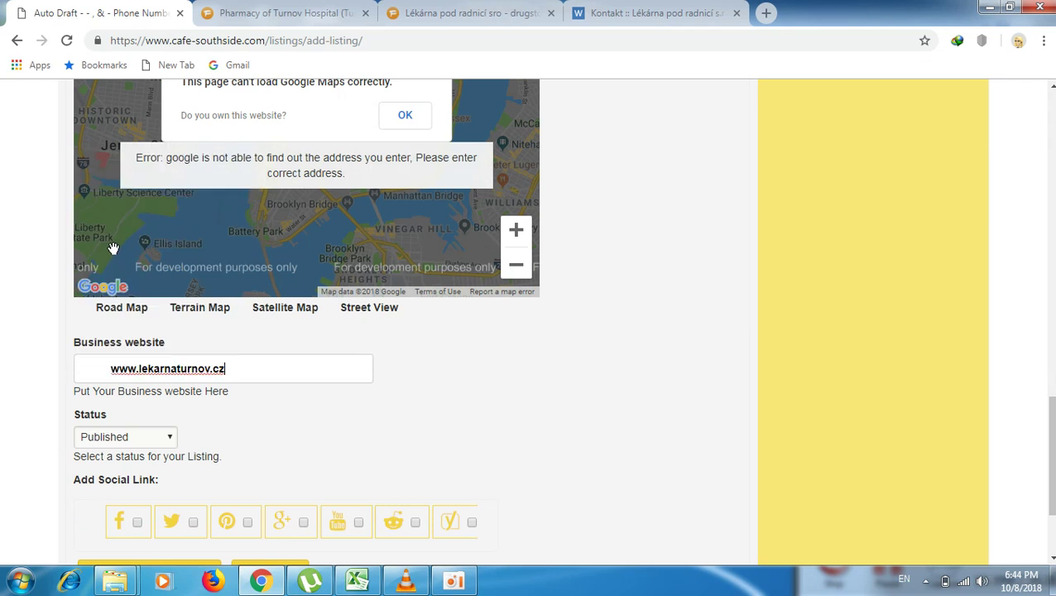
left_click(111, 368)
key("Delete")
key("Delete")
key("Delete")
key("Delete")
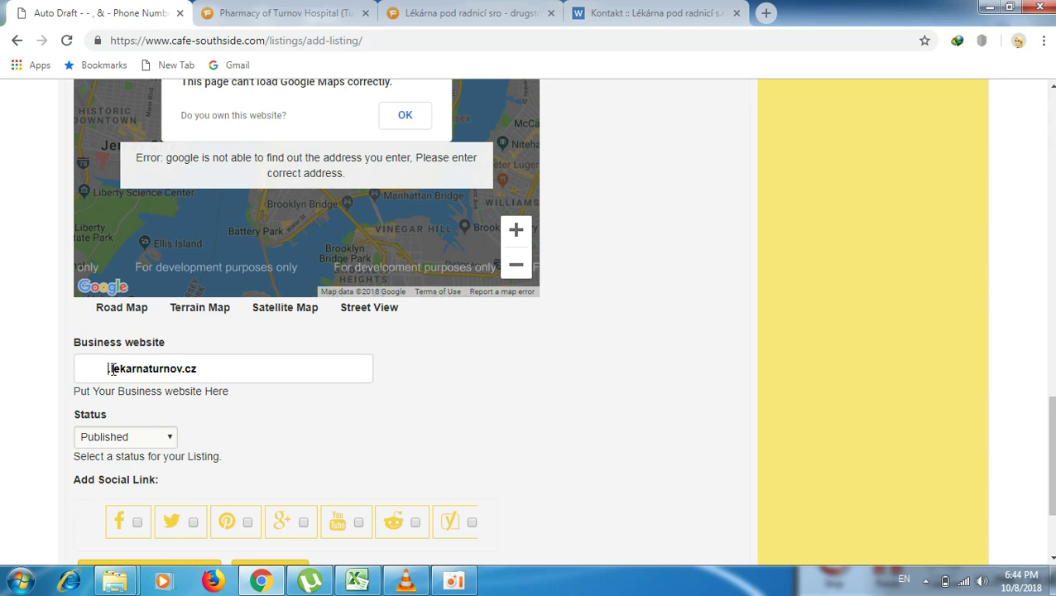
Check the pharmacy's category on its Firmy.cz page and add Pharmacies as the listing's category.
scroll(406, 410, "up", 15)
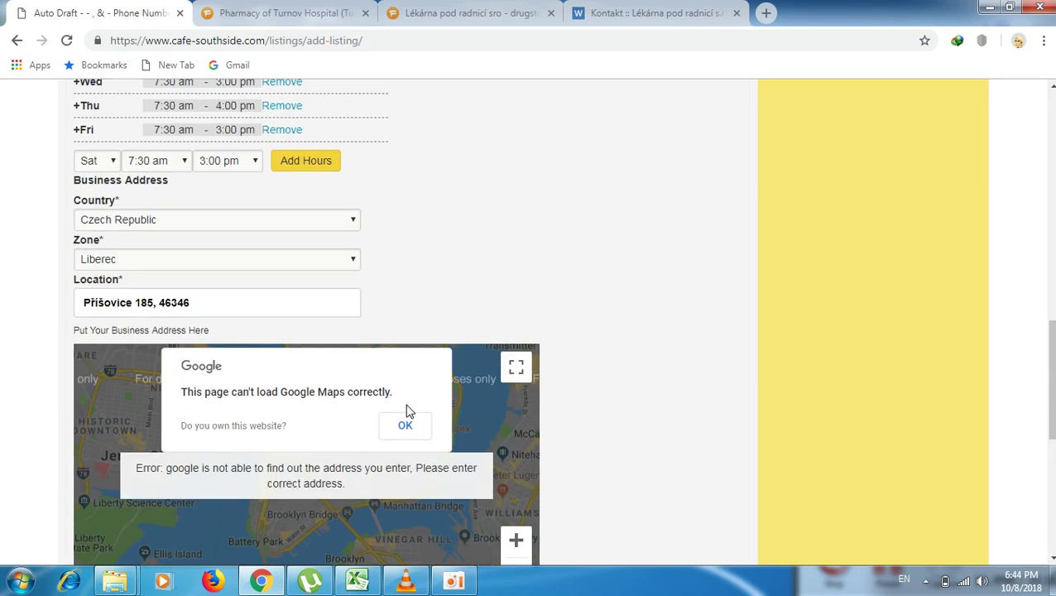
scroll(407, 404, "down", 4)
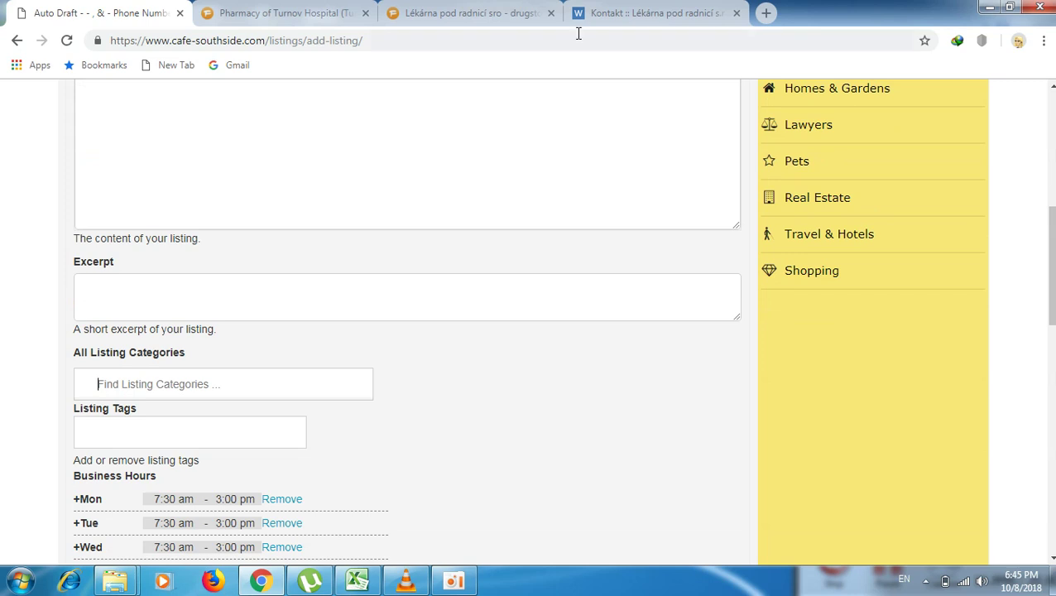
left_click(512, 10)
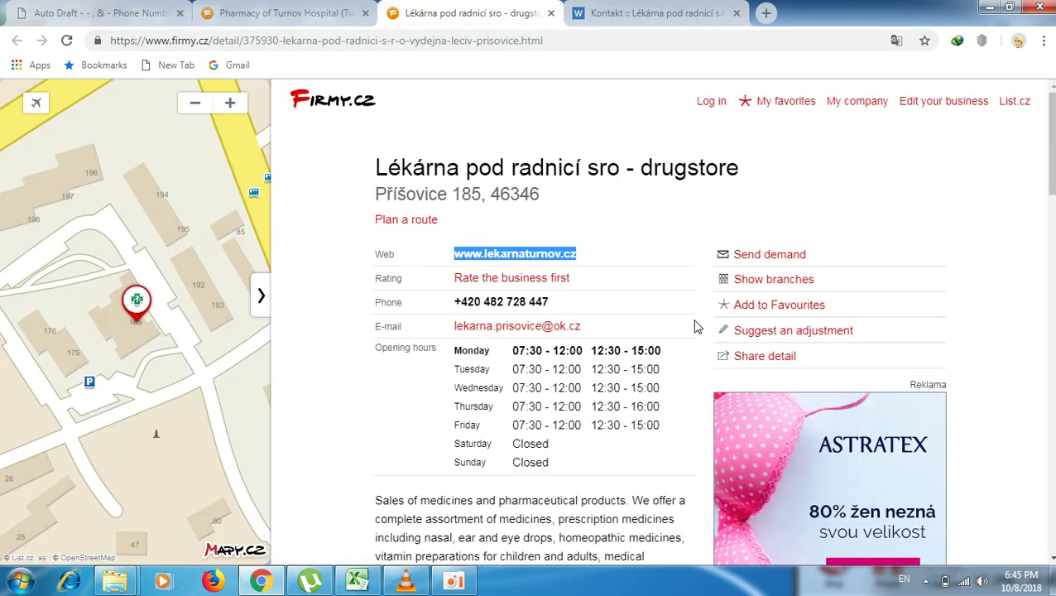
scroll(695, 335, "down", 8)
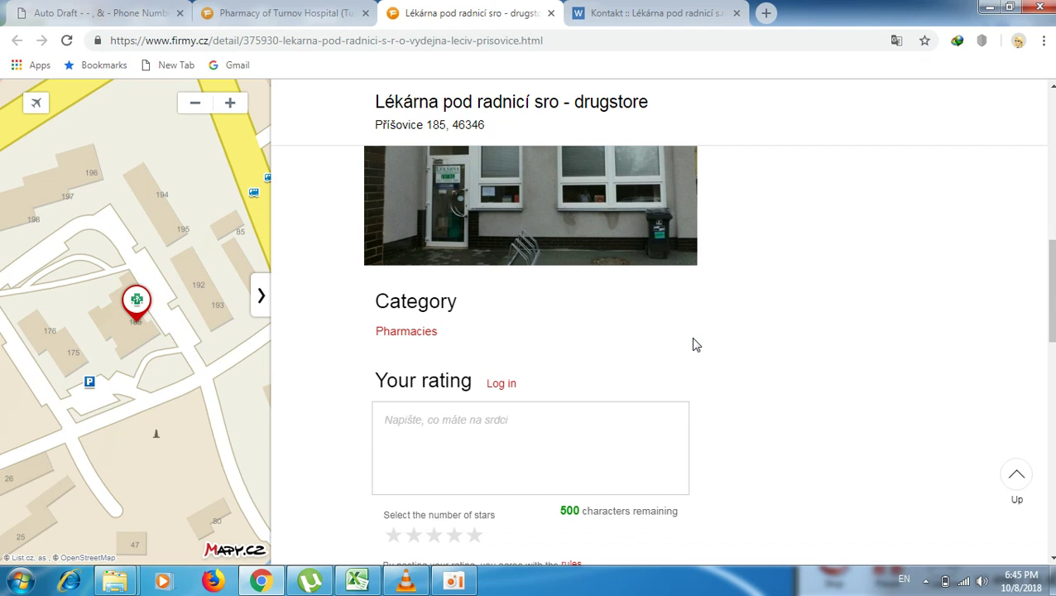
left_click(100, 8)
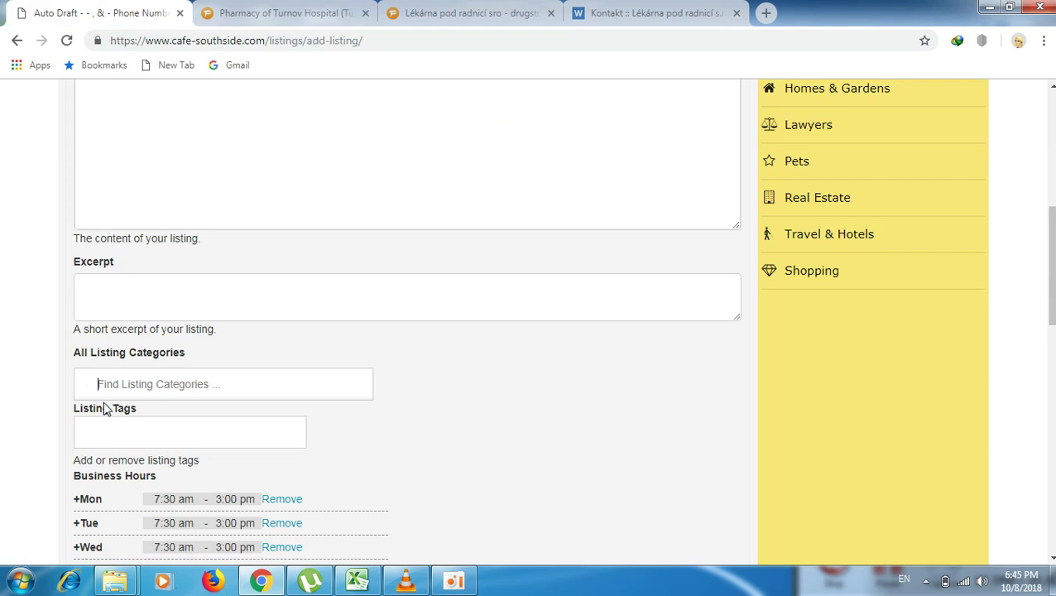
type("p")
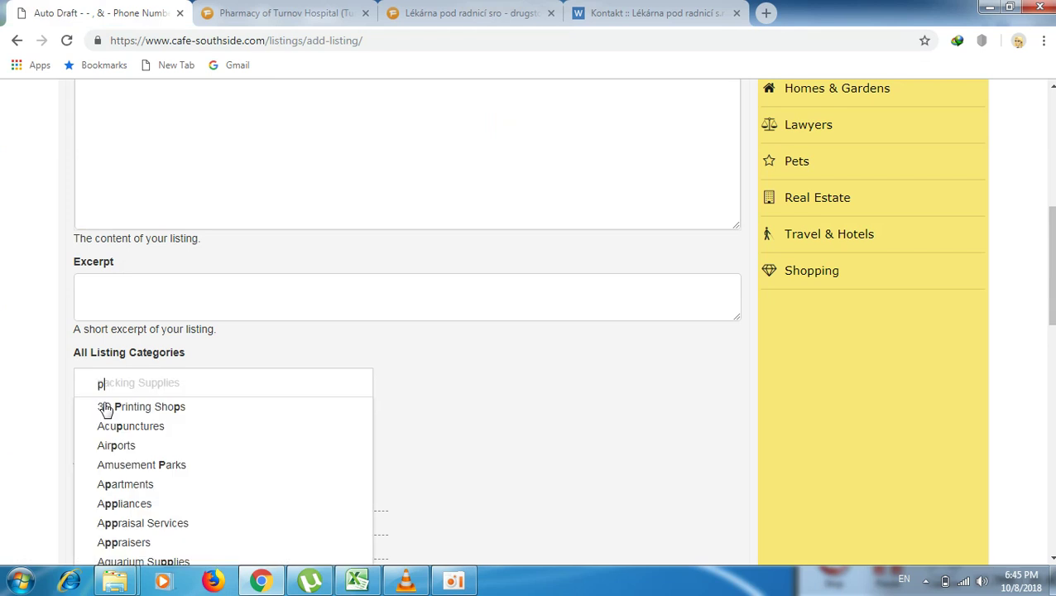
type("har")
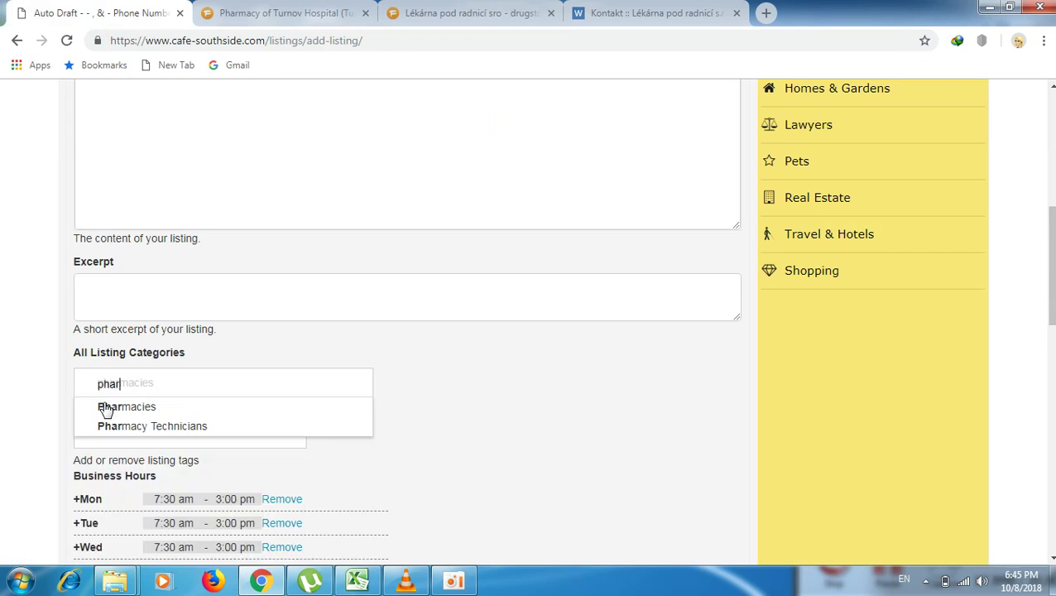
type("m")
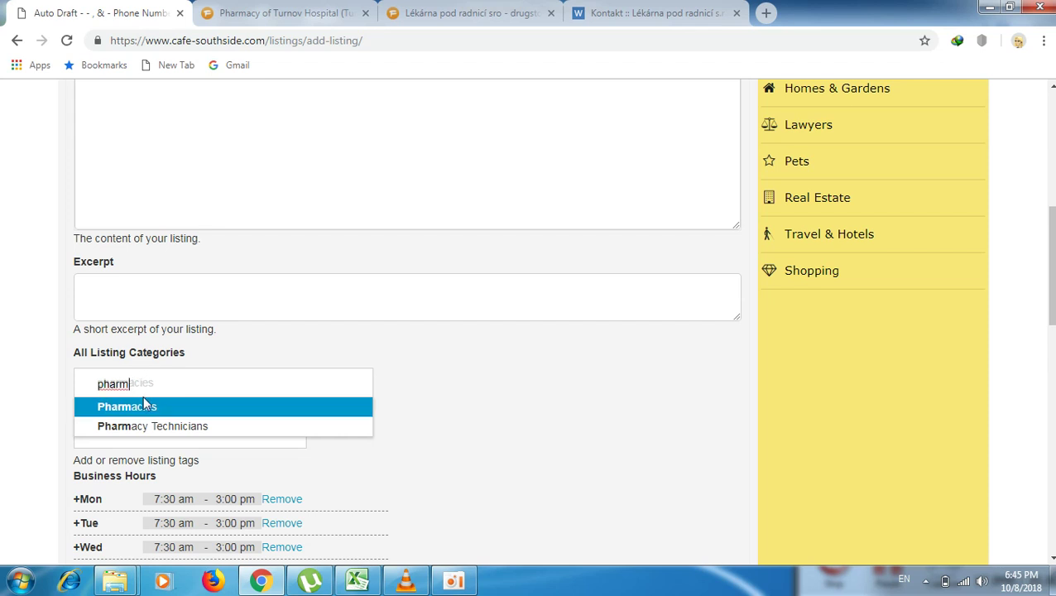
left_click(143, 407)
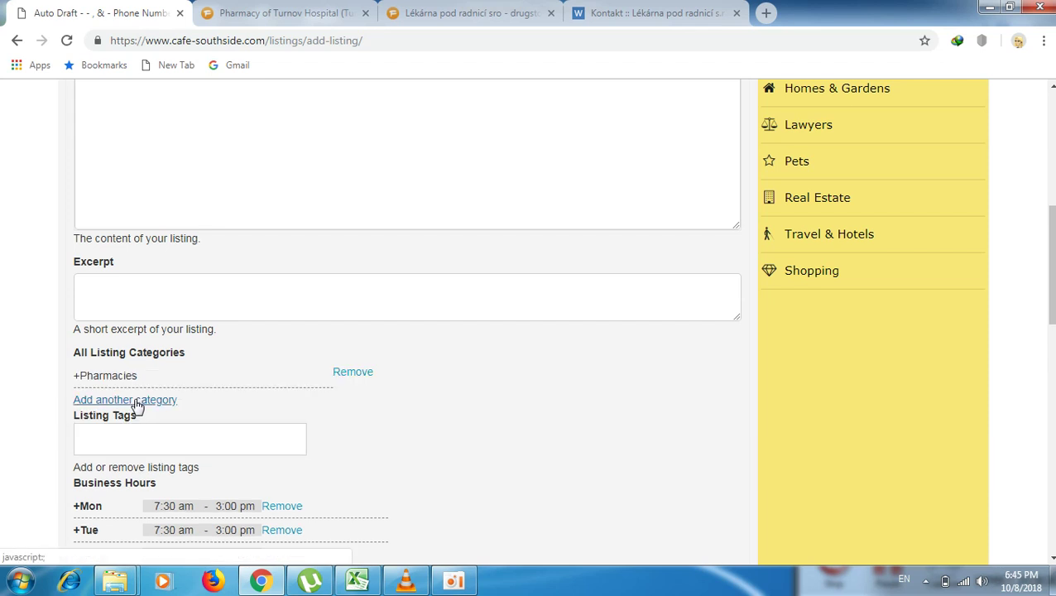
Add Pharmacy Technicians as another category of the listing.
left_click(136, 399)
type("p")
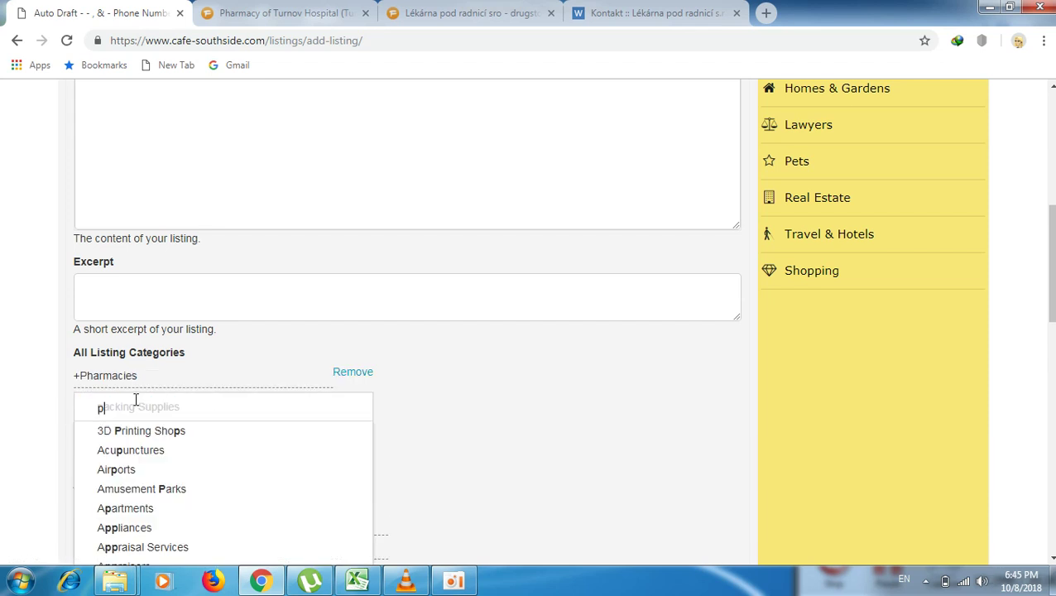
type("har")
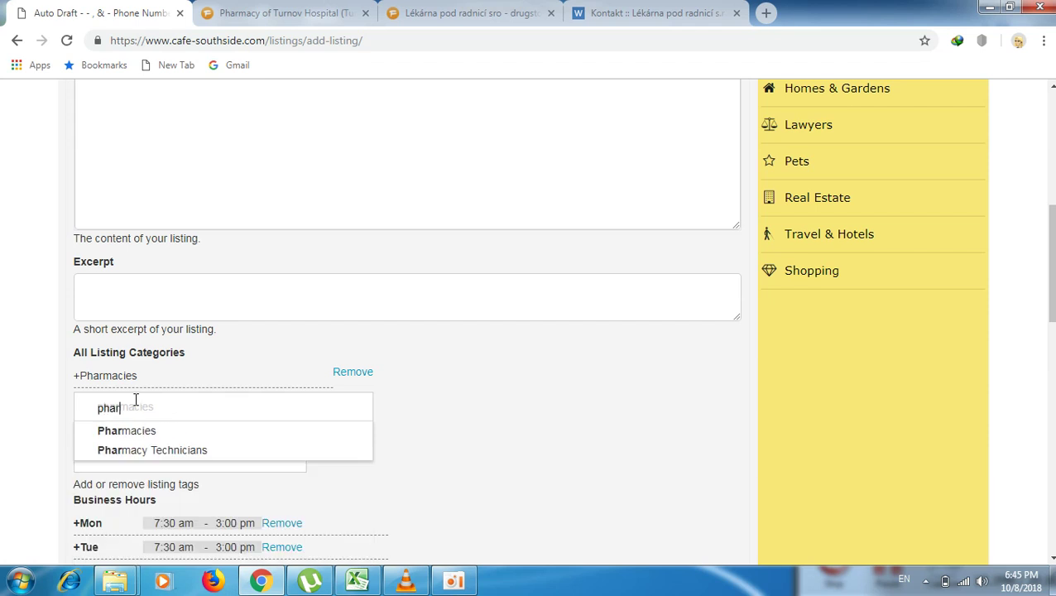
type("m")
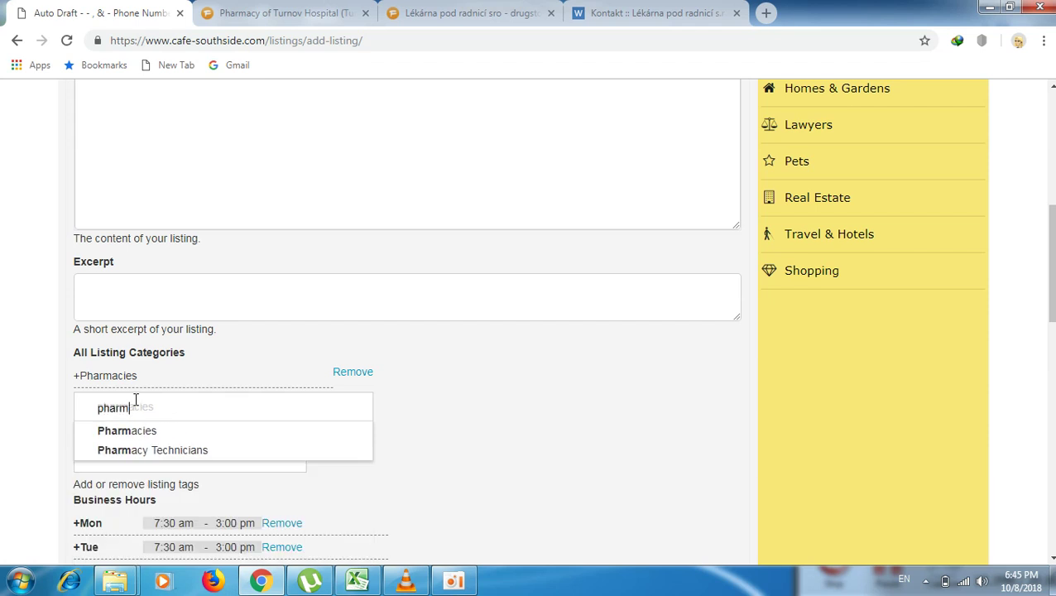
left_click(145, 449)
Add Home Health Cares as a third listing category.
left_click(150, 426)
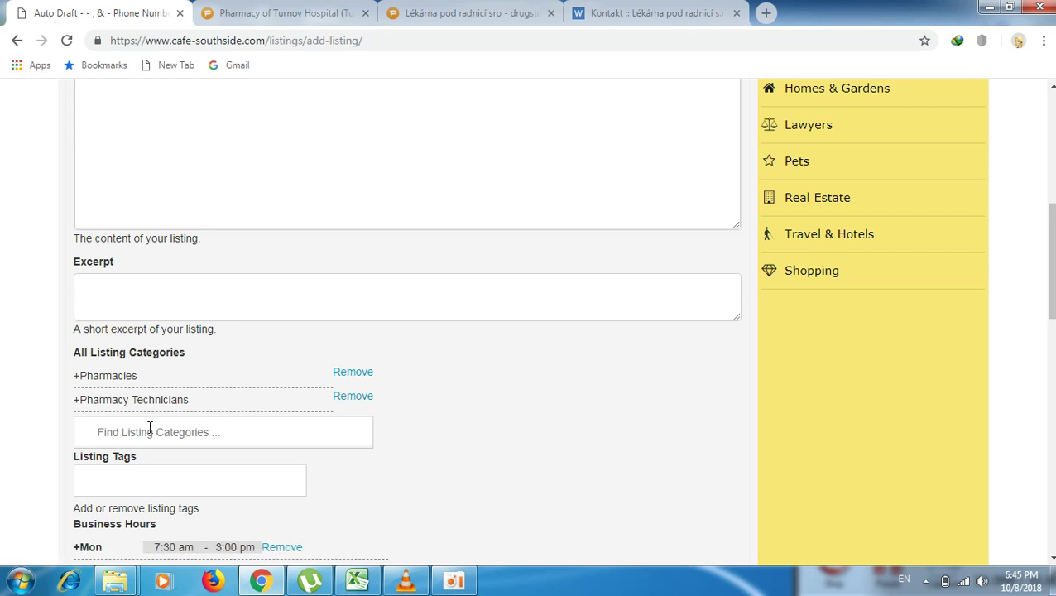
type("ho")
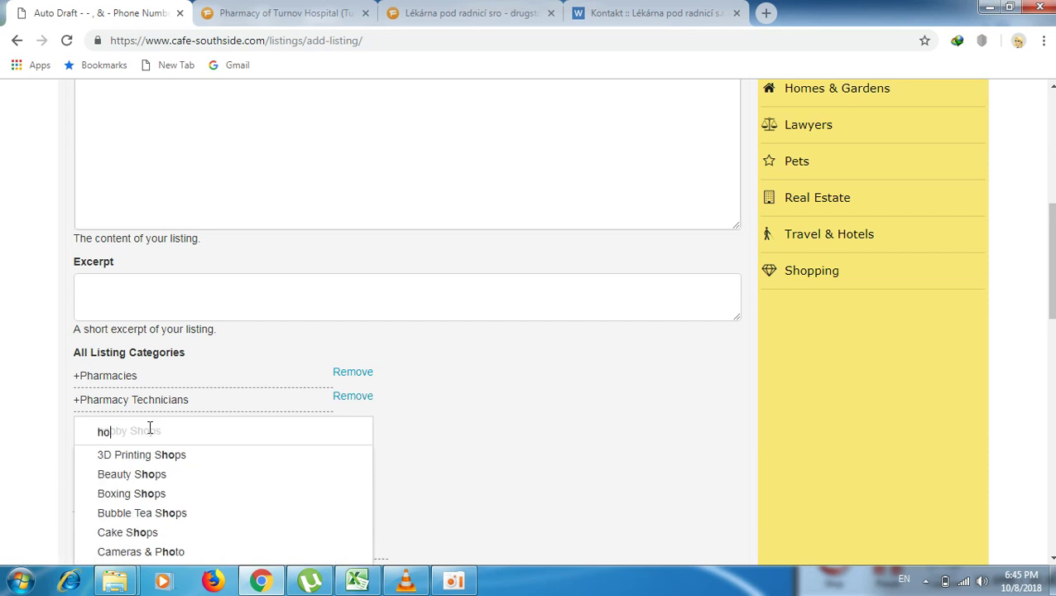
type("m")
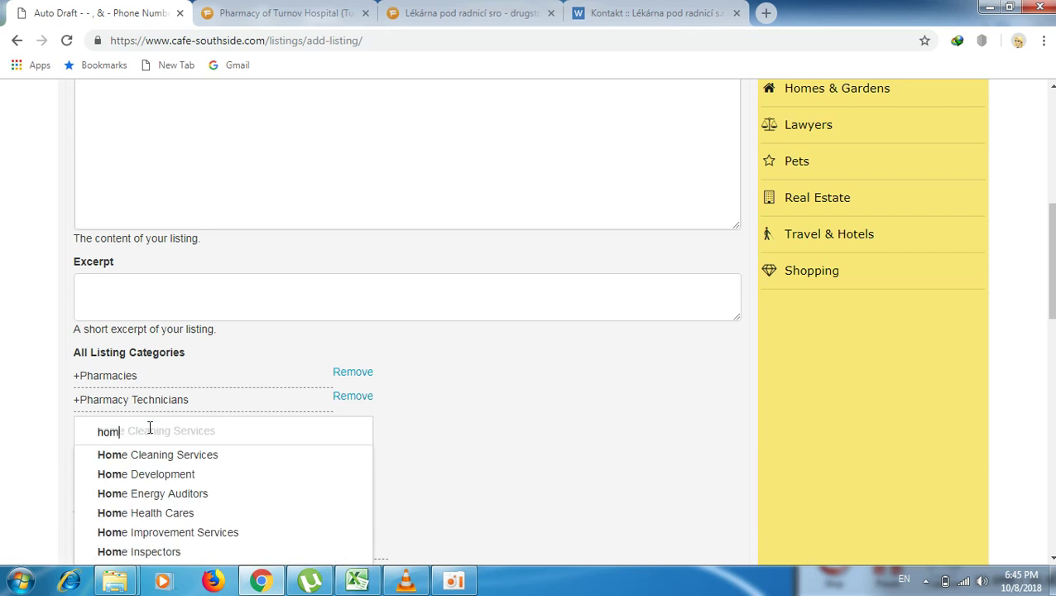
left_click(153, 513)
Look over the completed listing form and submit it for review.
scroll(379, 375, "up", 5)
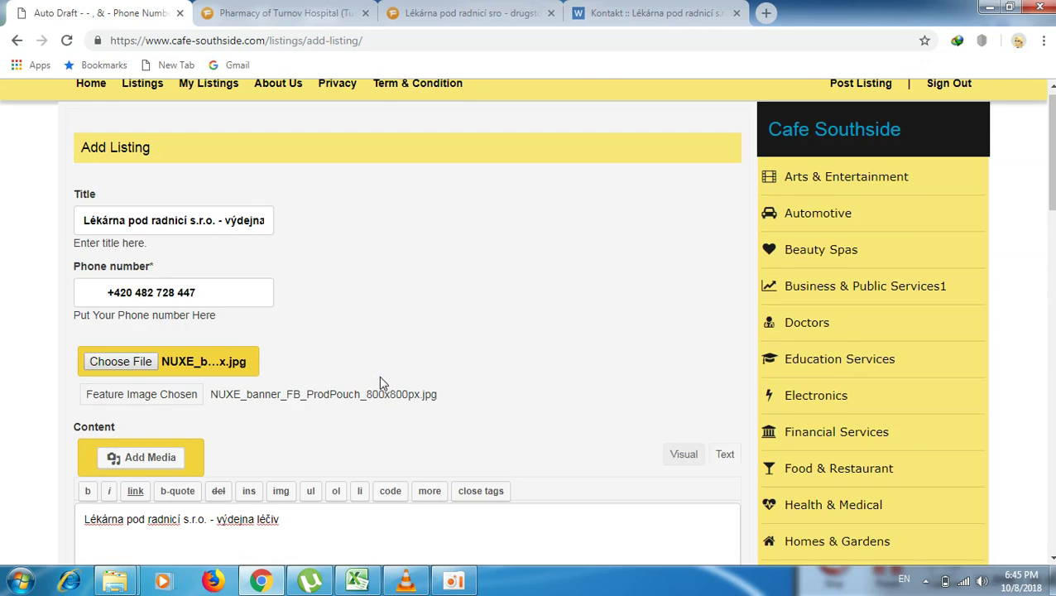
scroll(379, 381, "down", 10)
scroll(379, 381, "down", 6)
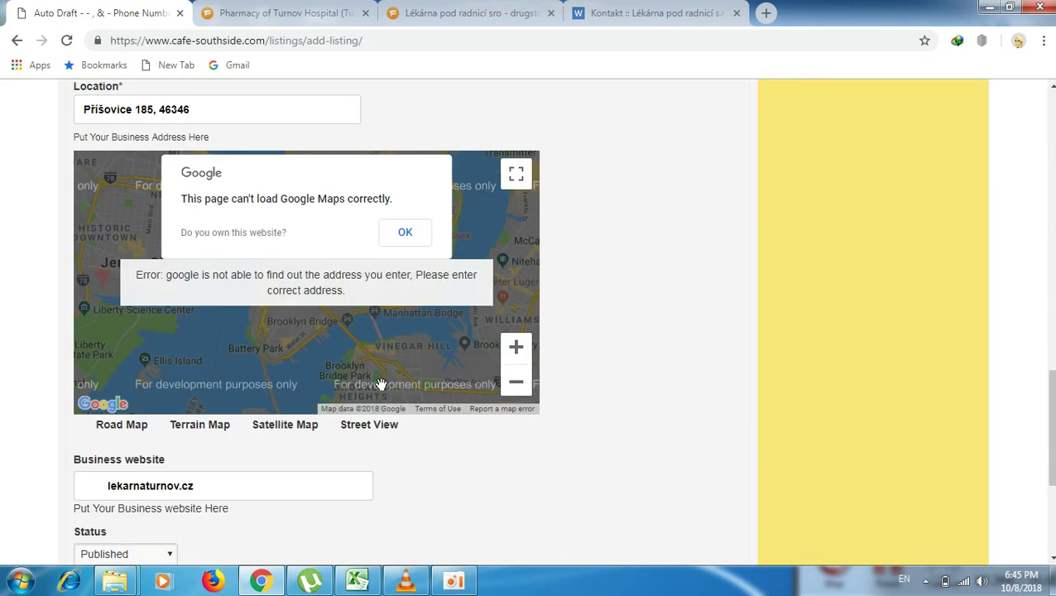
scroll(378, 384, "down", 3)
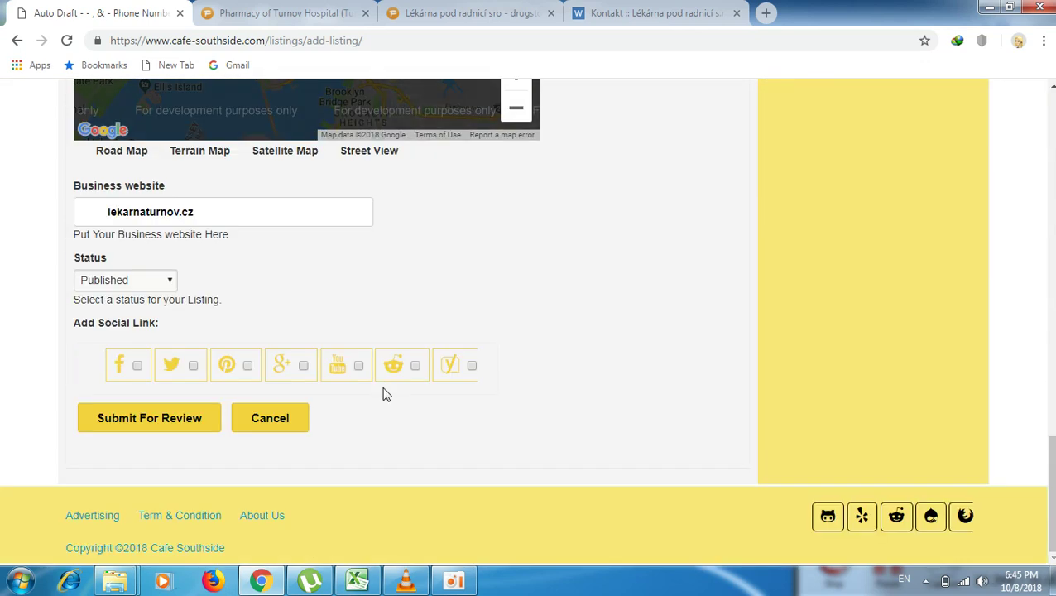
left_click(155, 421)
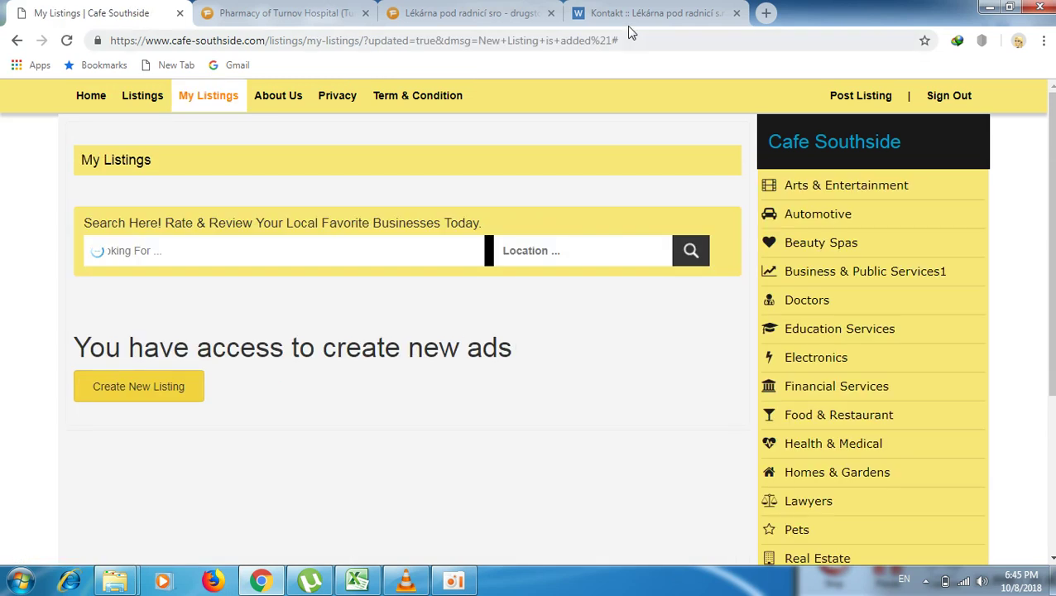
Copy the registered office's e-mail address from the pharmacy website's Contact page and return to the My Listings page.
left_click(626, 14)
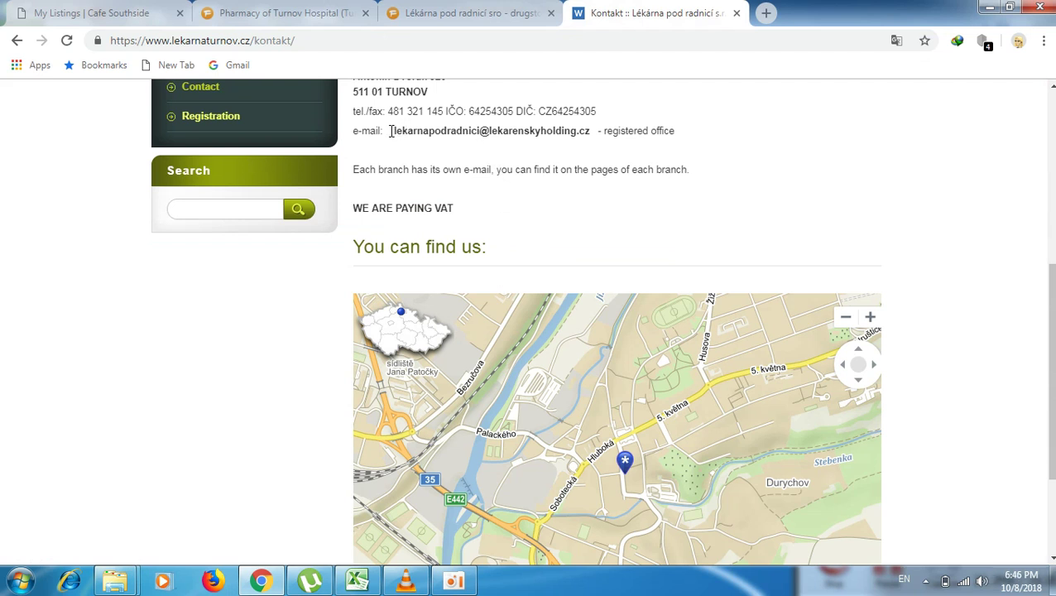
left_click_drag(394, 131, 590, 135)
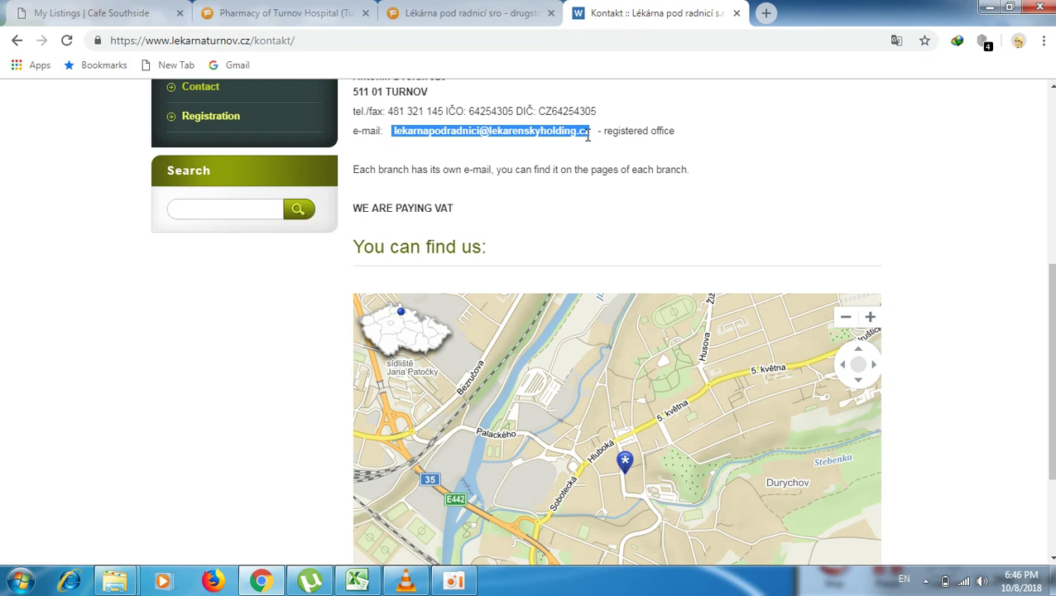
right_click(488, 130)
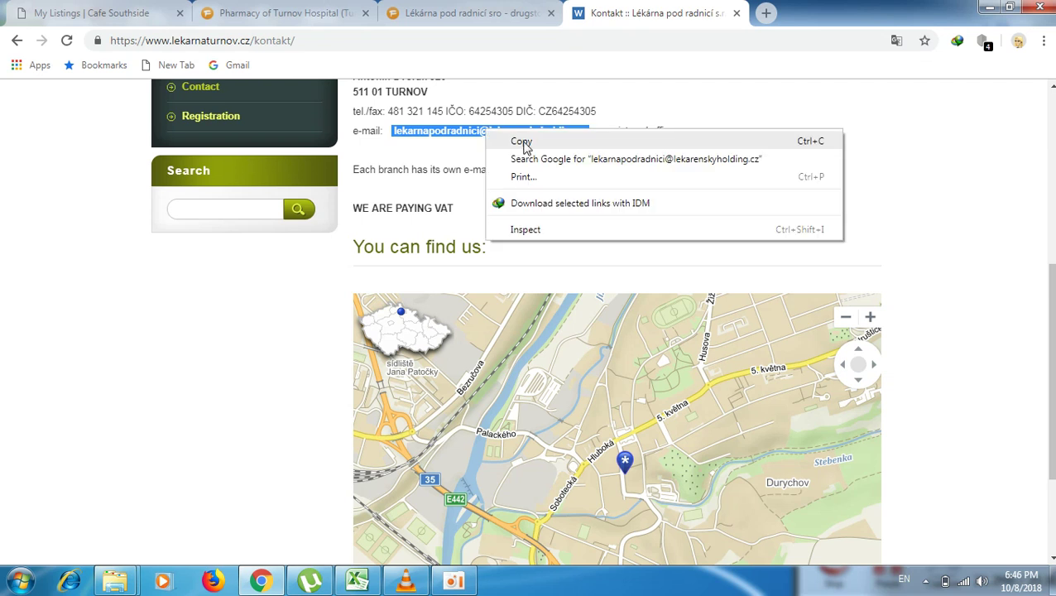
left_click(523, 142)
scroll(612, 211, "up", 1)
scroll(641, 230, "up", 5)
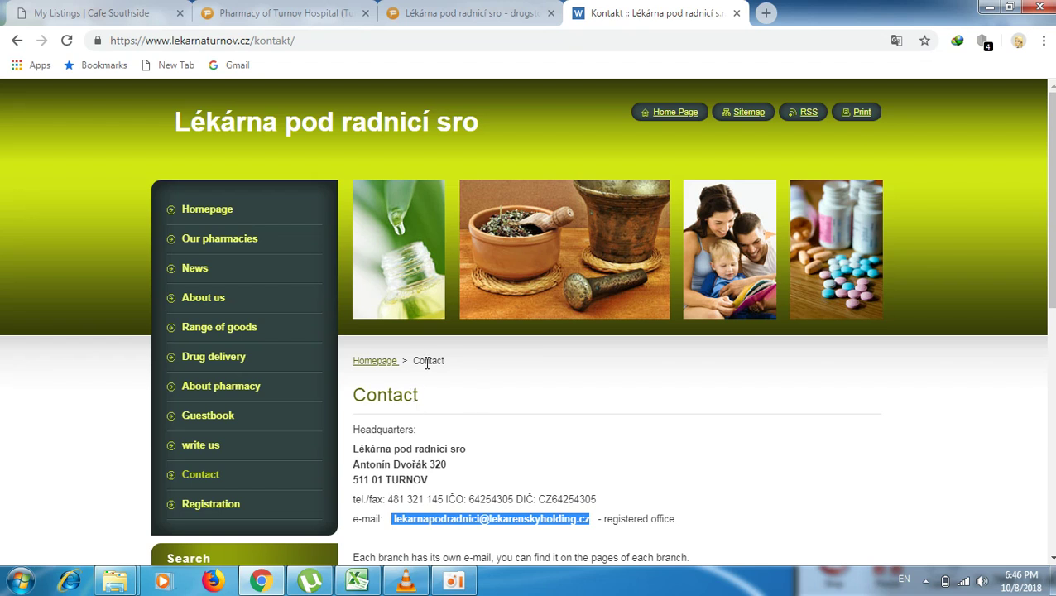
left_click(91, 12)
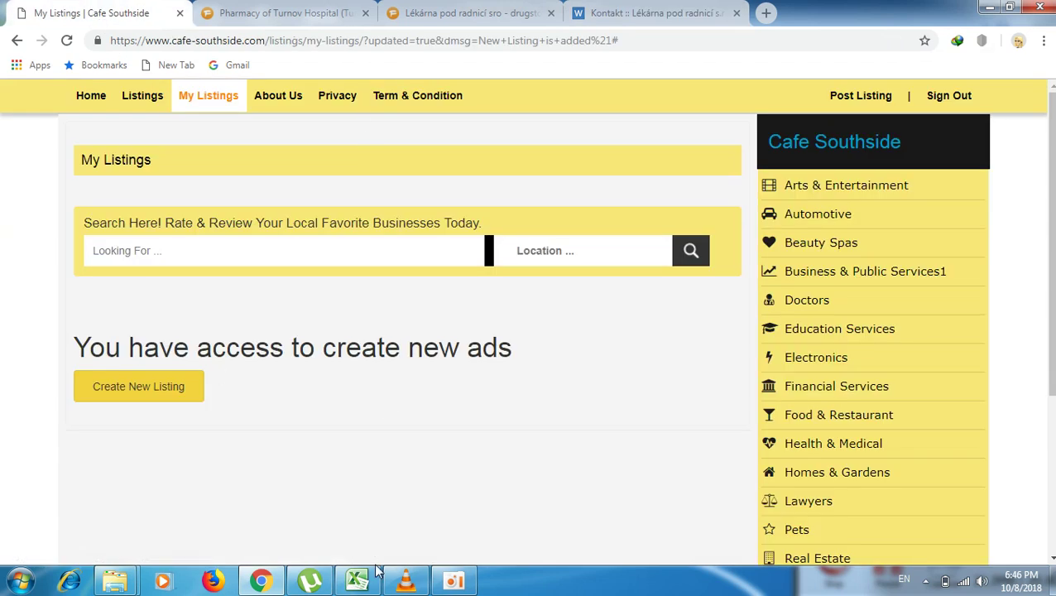
Switch to Excel and paste the copied registered office e-mail address into cell D4442 of the pharmacy's row.
left_click(357, 580)
left_click(431, 212)
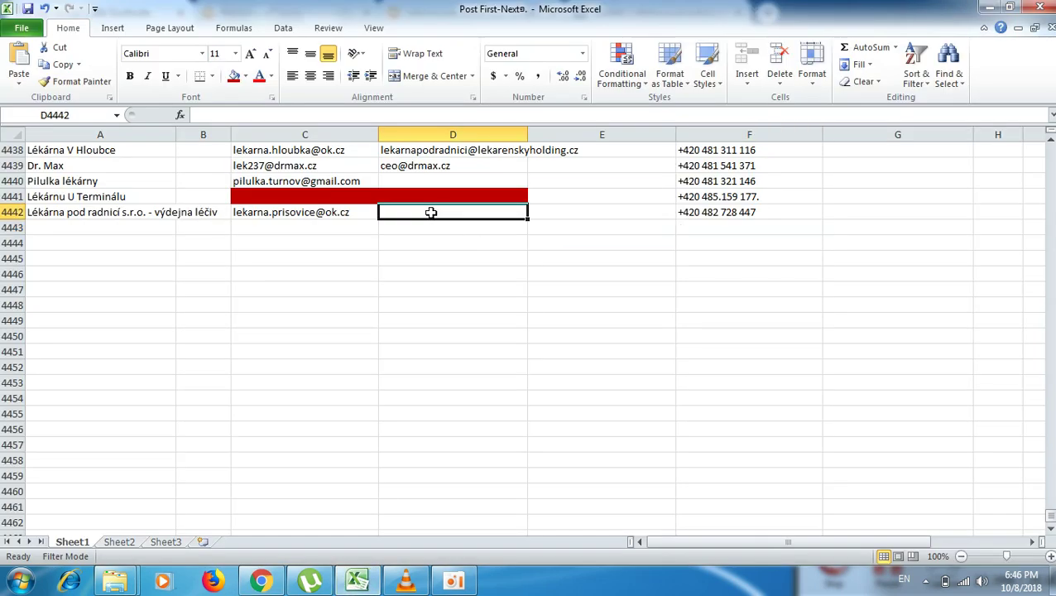
right_click(430, 213)
left_click(465, 275)
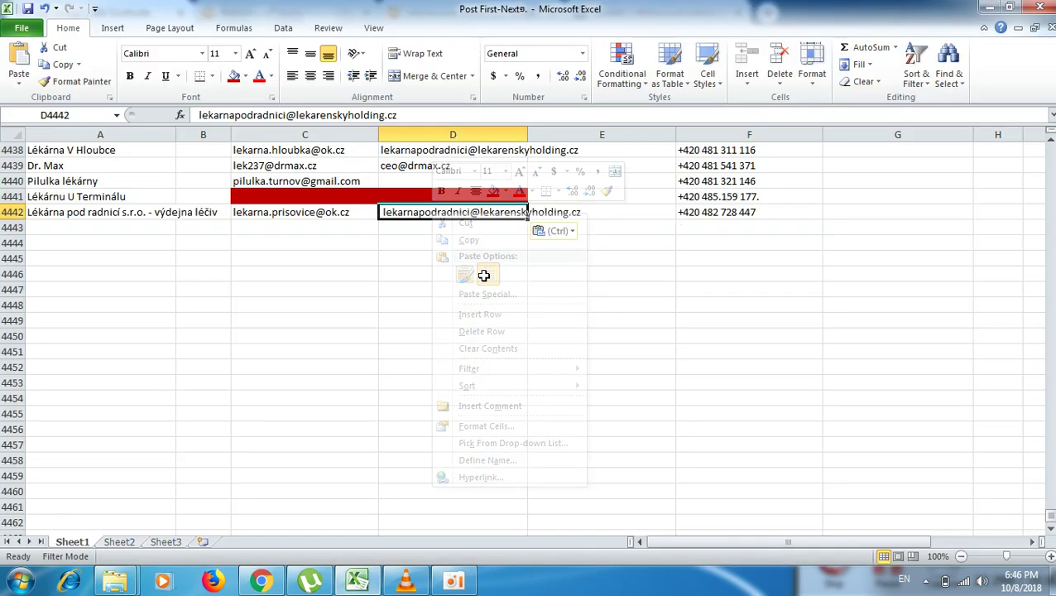
left_click(688, 227)
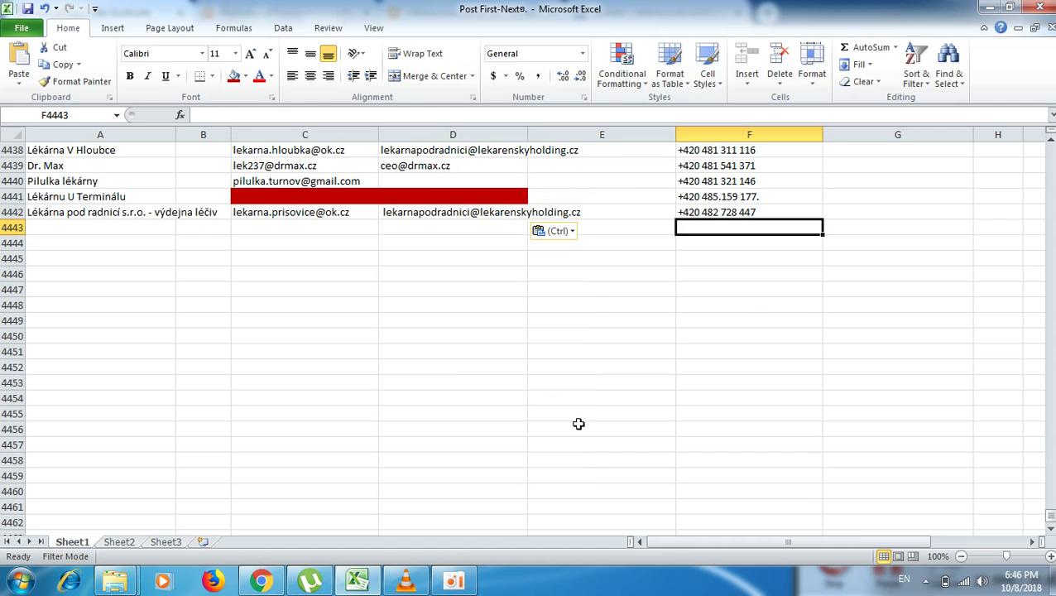
Switch back to Chrome, look over the rest of the pharmacy website's Contact page and close it.
left_click(261, 583)
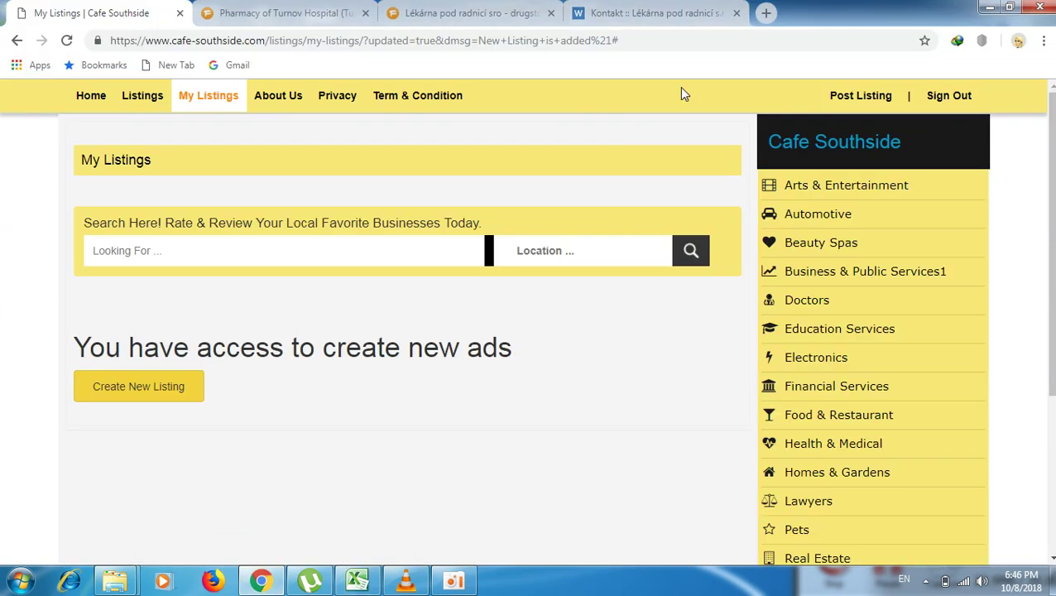
left_click(687, 11)
scroll(589, 429, "down", 6)
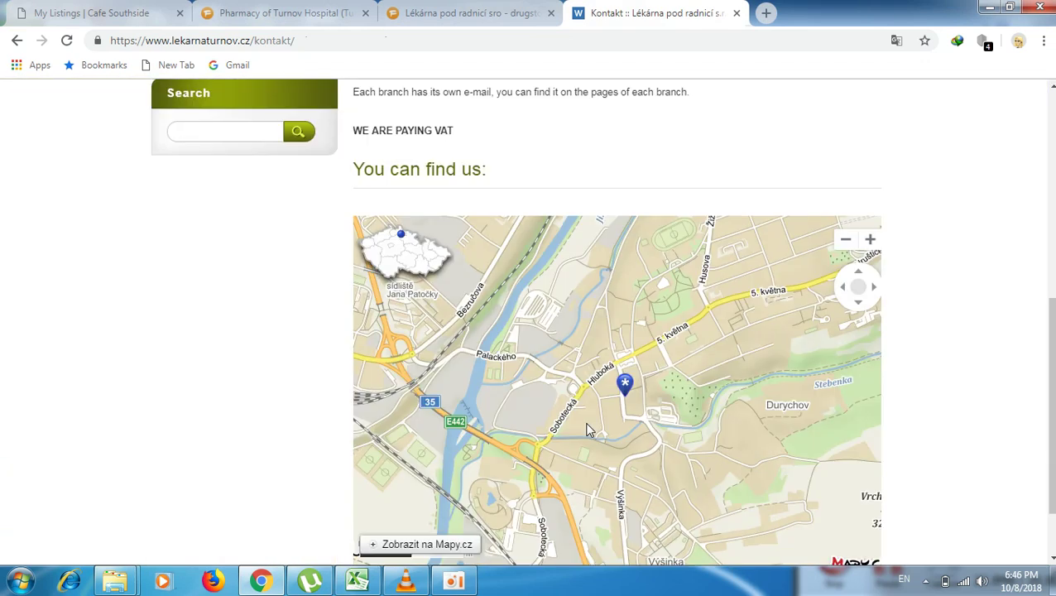
scroll(589, 429, "down", 2)
left_click(736, 13)
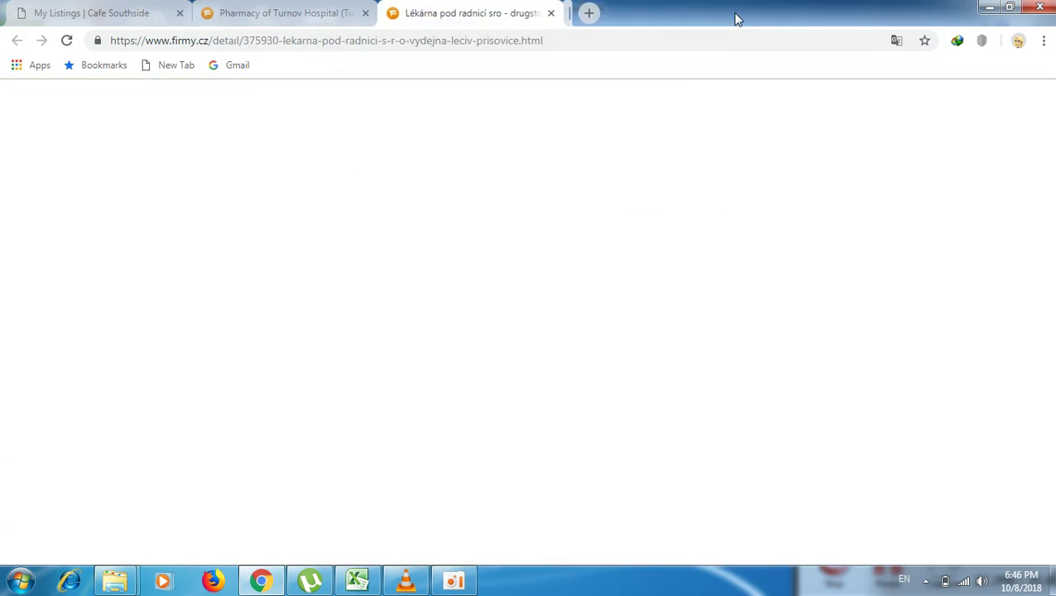
Start a new Cafe Southside listing and close the Firmy.cz page of Lékárna pod radnicí while the form loads.
left_click(97, 14)
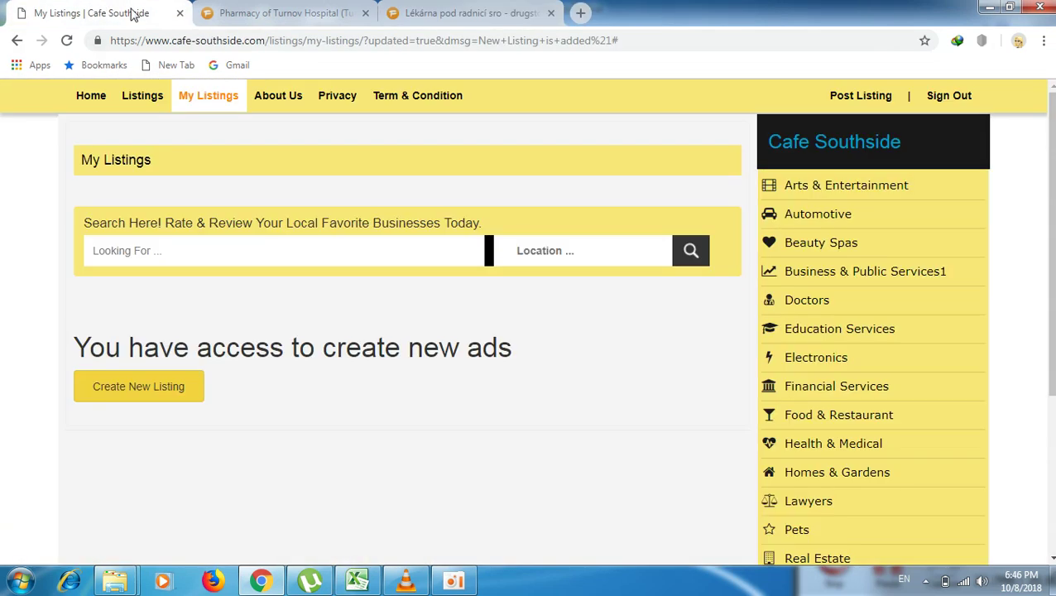
left_click(837, 101)
left_click(463, 15)
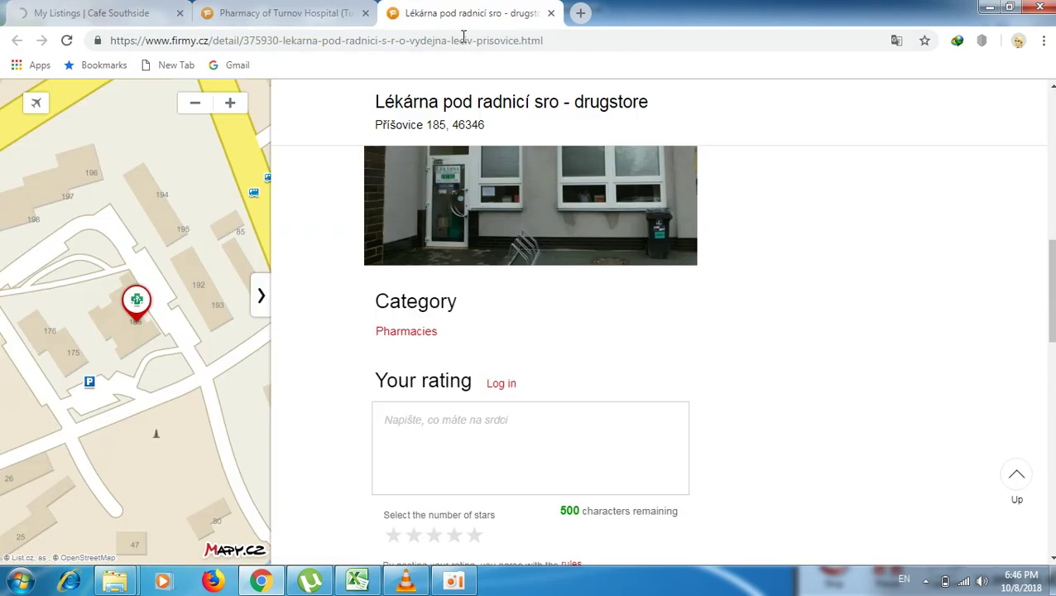
scroll(599, 342, "down", 8)
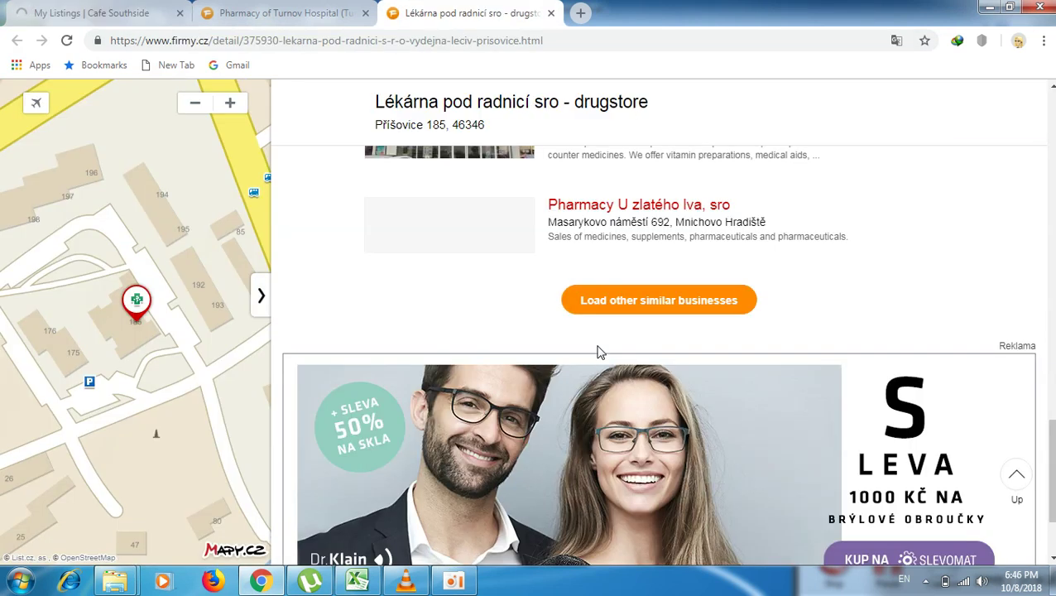
left_click(552, 13)
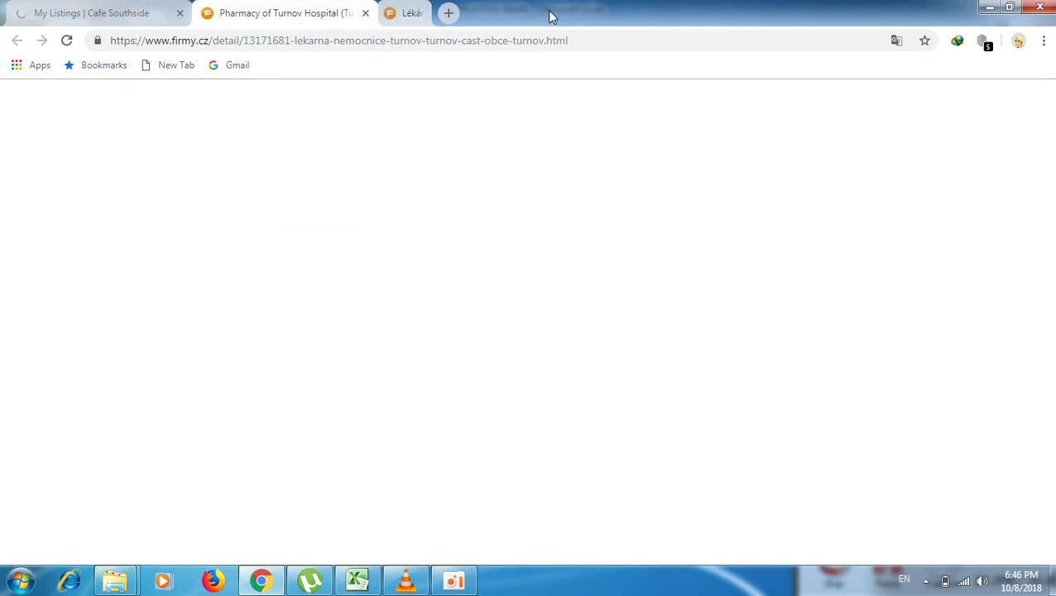
Look through the similar pharmacies on the Pharmacy of Turnov Hospital page and return to the Cafe Southside page.
scroll(649, 286, "down", 3)
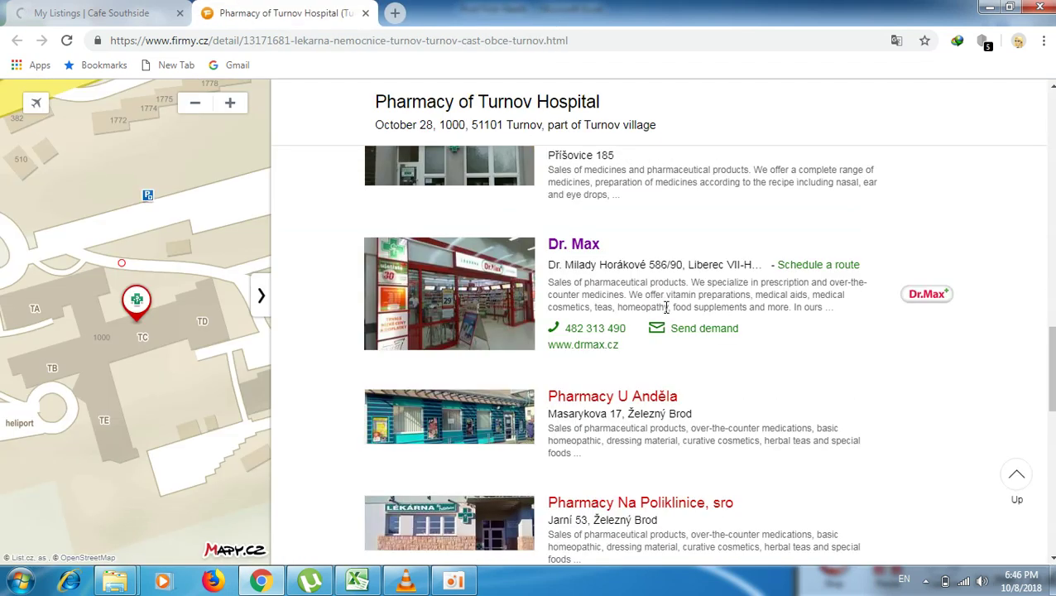
scroll(666, 311, "down", 2)
scroll(667, 313, "down", 5)
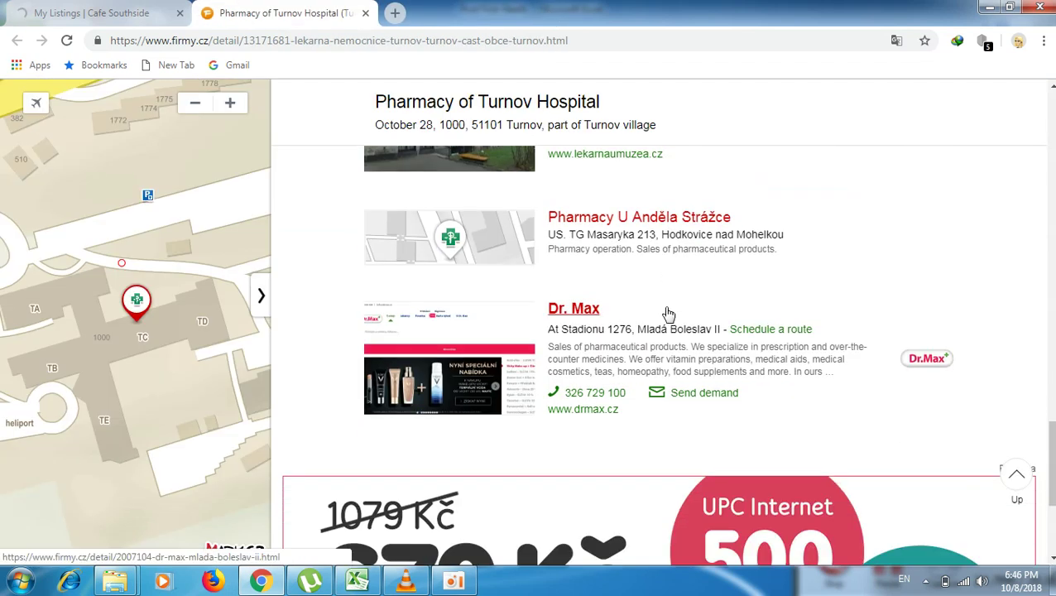
scroll(668, 314, "up", 4)
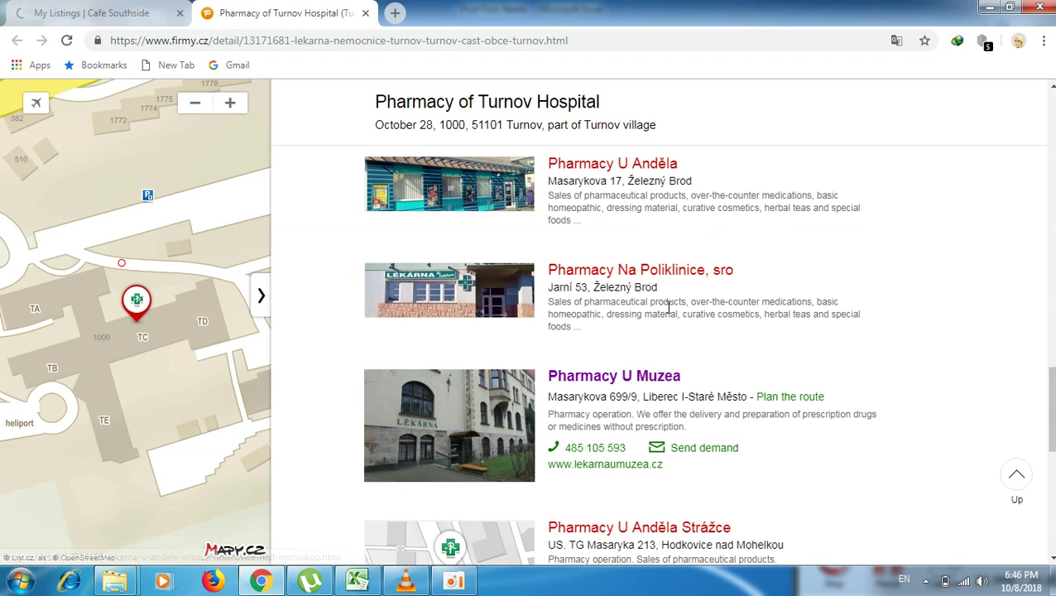
scroll(669, 311, "up", 1)
left_click(106, 10)
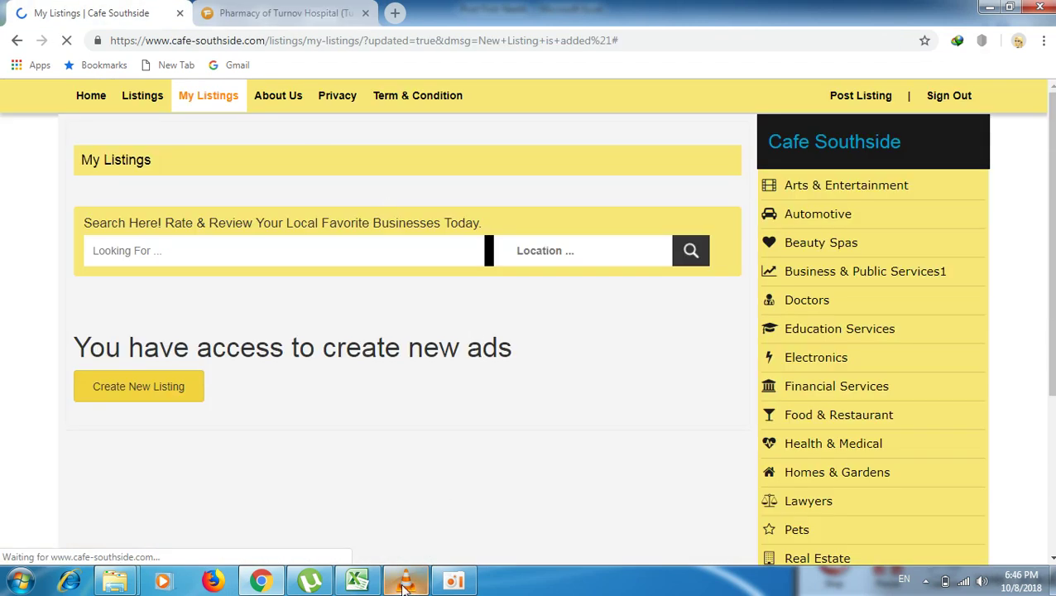
left_click(453, 582)
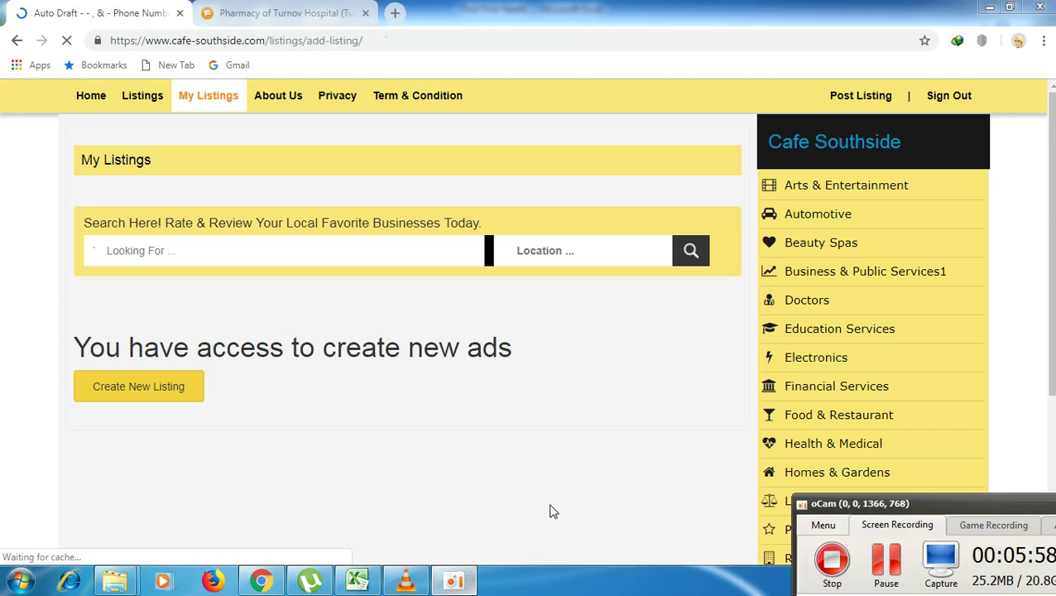